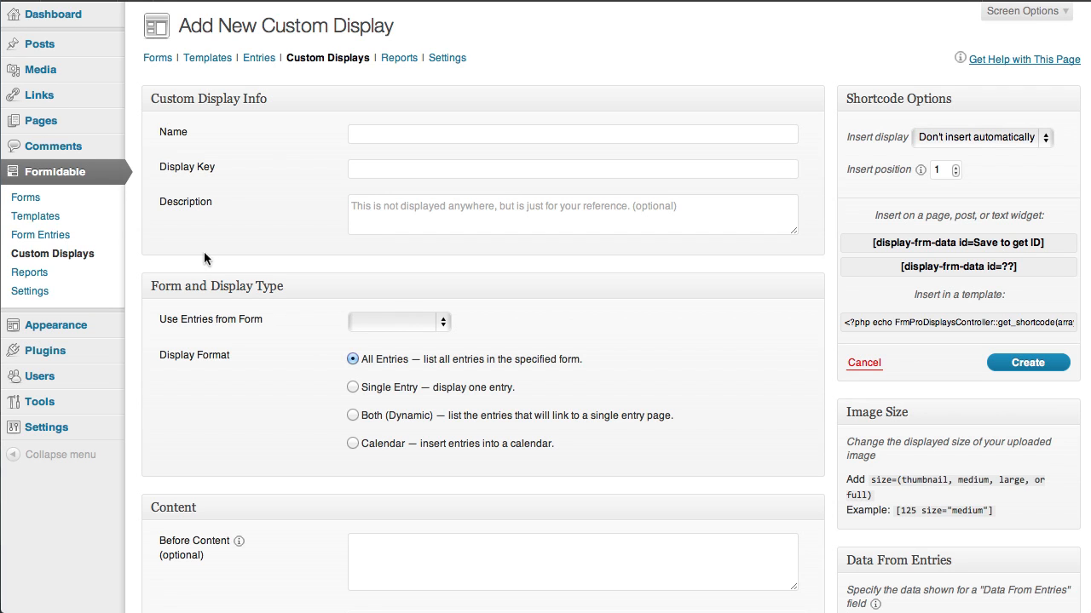
# Step: Review the fields of the User Information form and the entries submitted to it
pyautogui.click(28, 196)
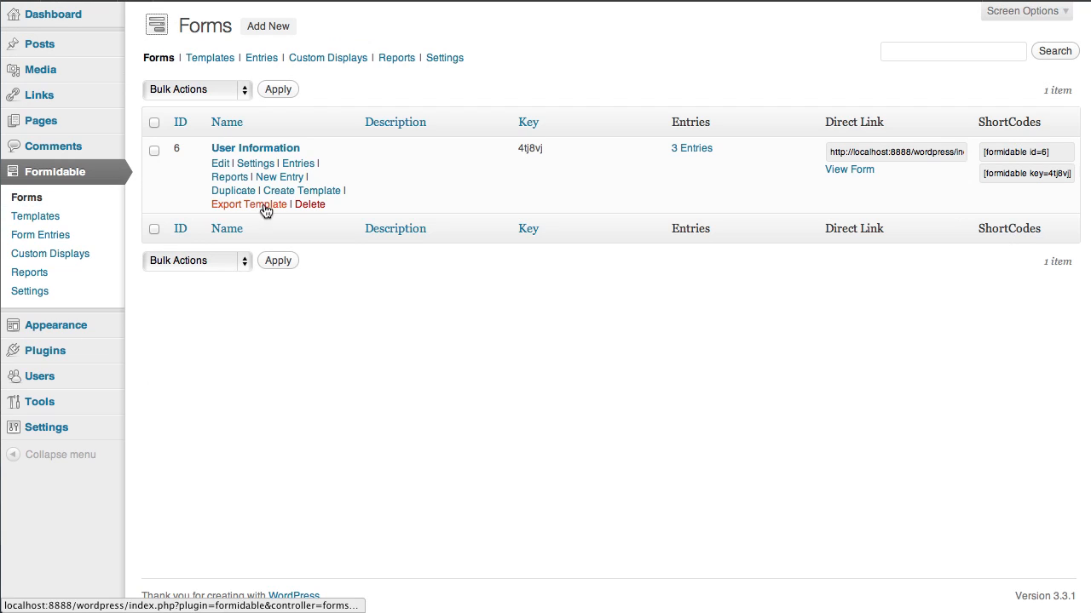
pyautogui.click(220, 163)
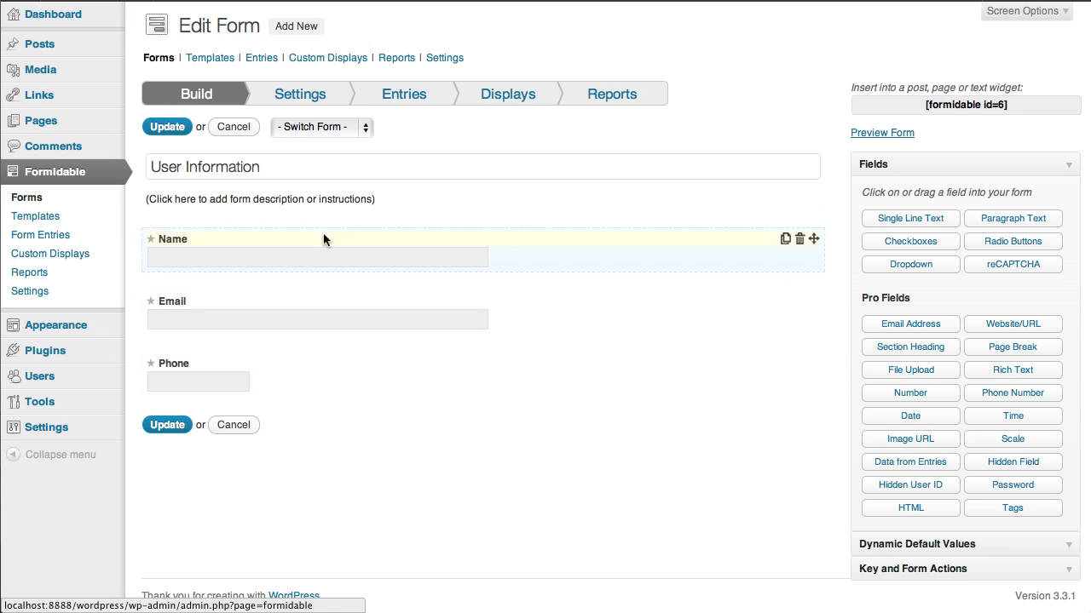
pyautogui.click(413, 97)
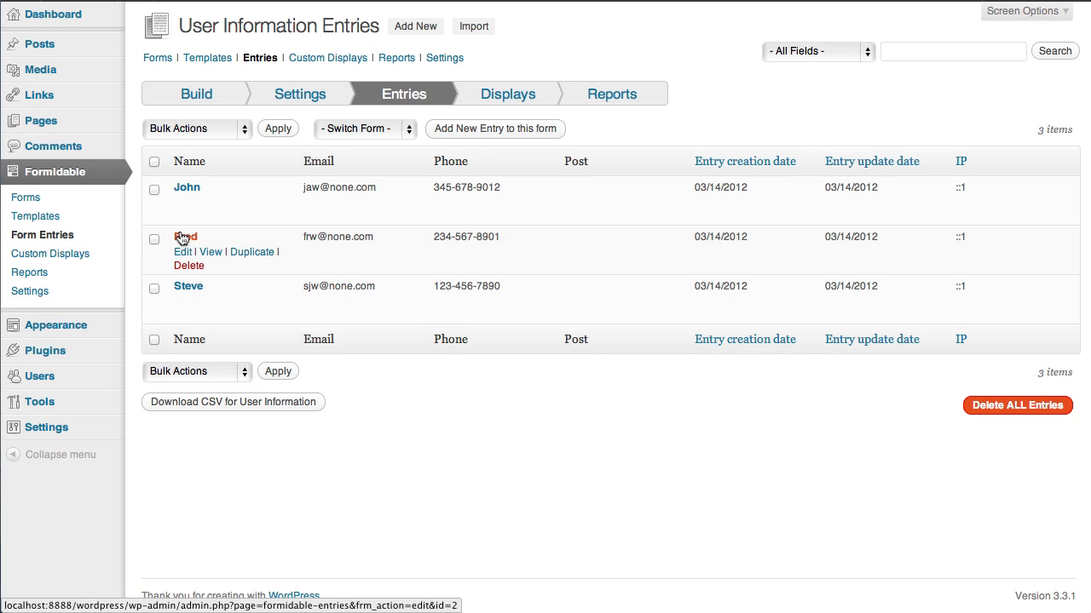
# Step: Start a new custom display and name it Directory
pyautogui.click(73, 256)
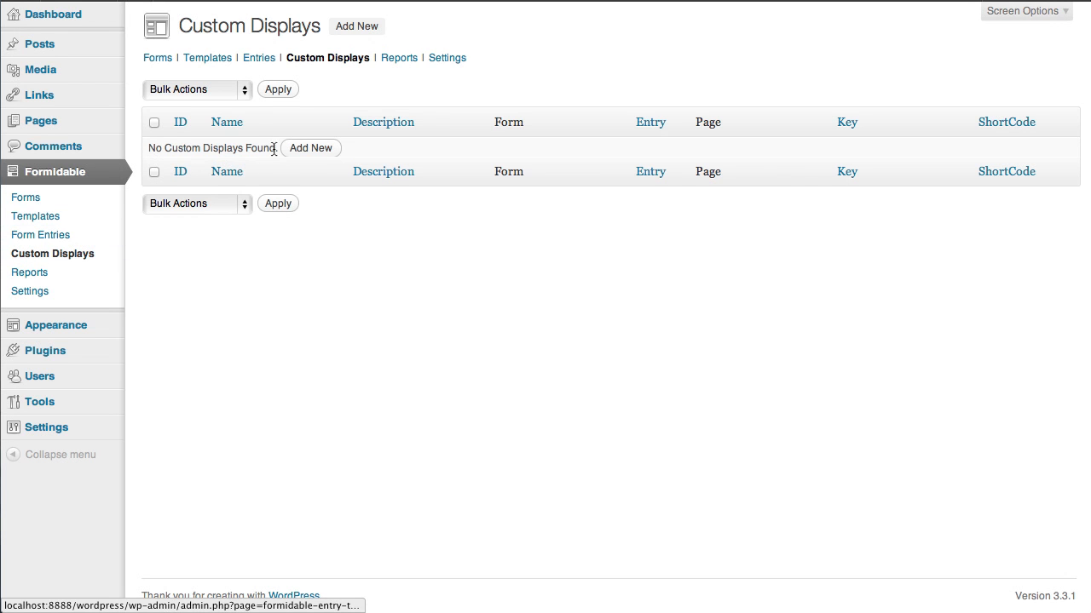
pyautogui.click(364, 30)
pyautogui.click(385, 133)
pyautogui.write('Dic')
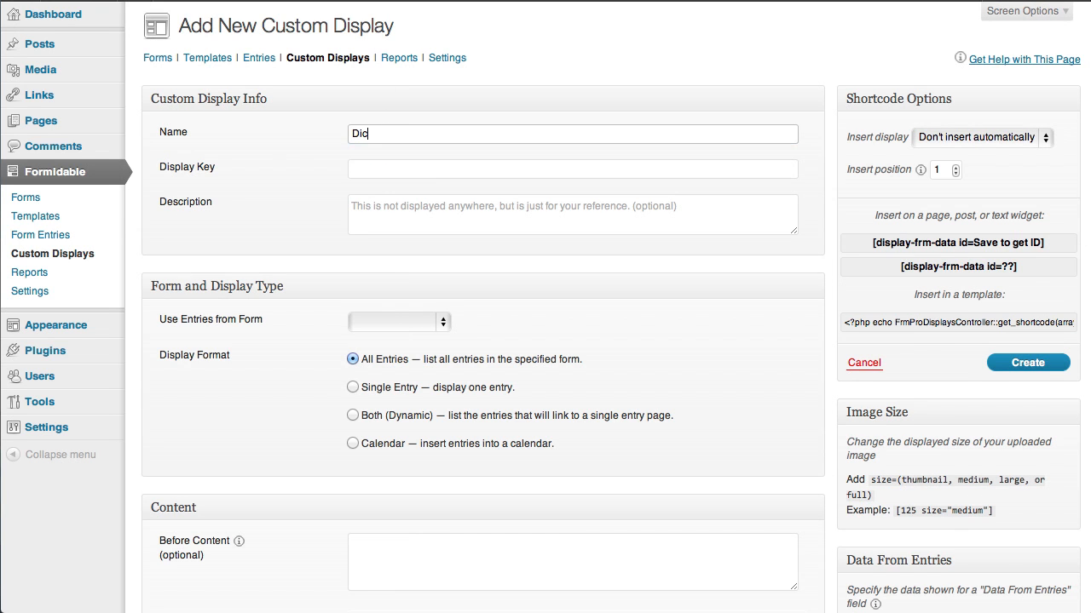
pyautogui.write('tory')
pyautogui.press('BackSpace')
pyautogui.press('BackSpace')
pyautogui.press('BackSpace')
pyautogui.press('BackSpace')
pyautogui.press('BackSpace')
pyautogui.write('re')
pyautogui.press('Down')
pyautogui.press('Tab')
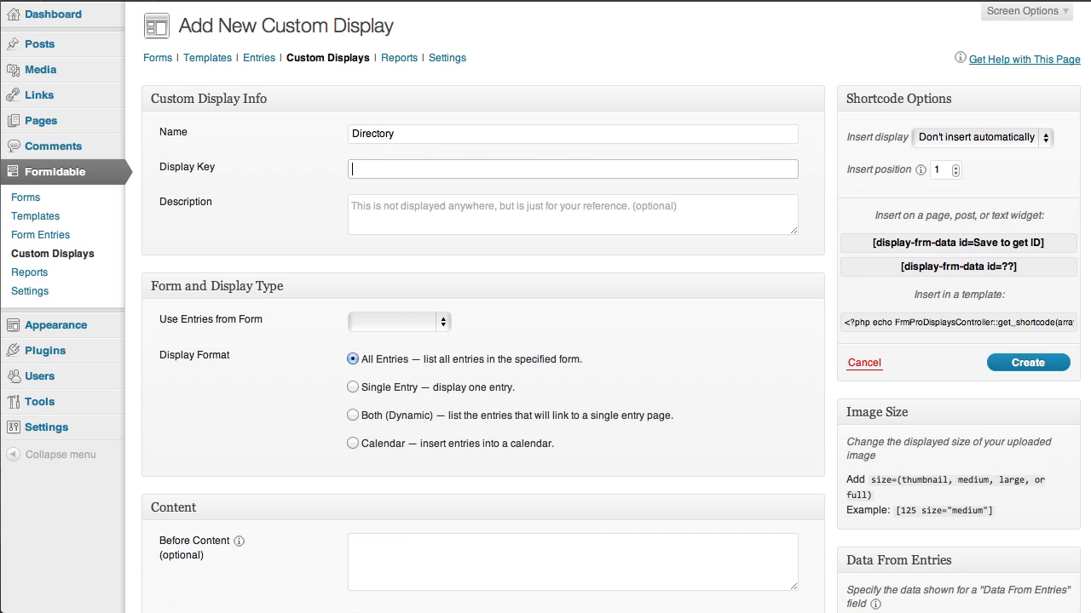
# Step: Set the display key of the new custom display to directory
pyautogui.write('d')
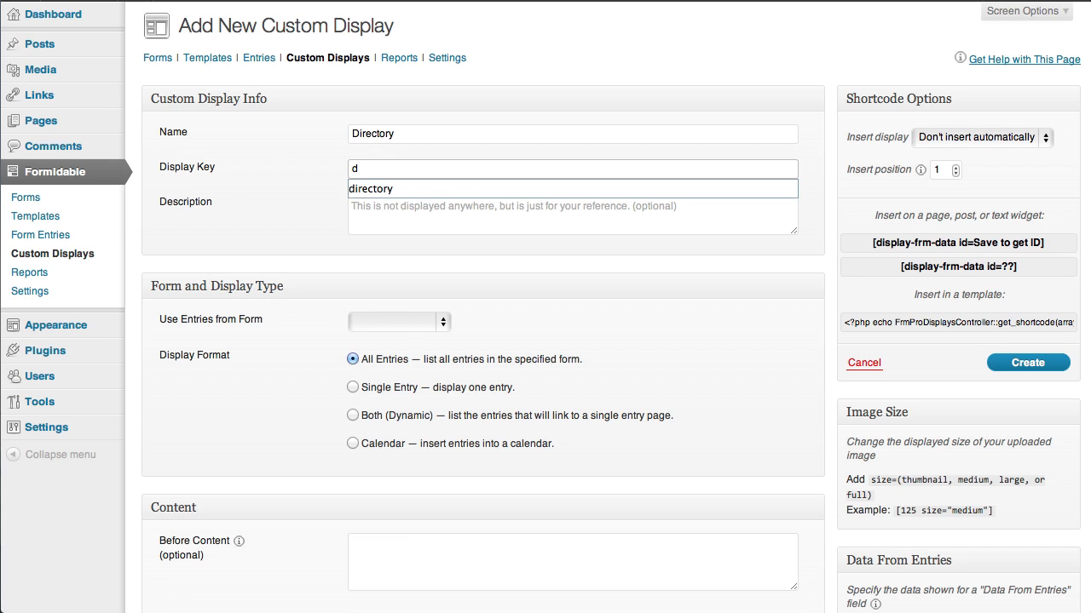
pyautogui.press('Down')
pyautogui.press('Tab')
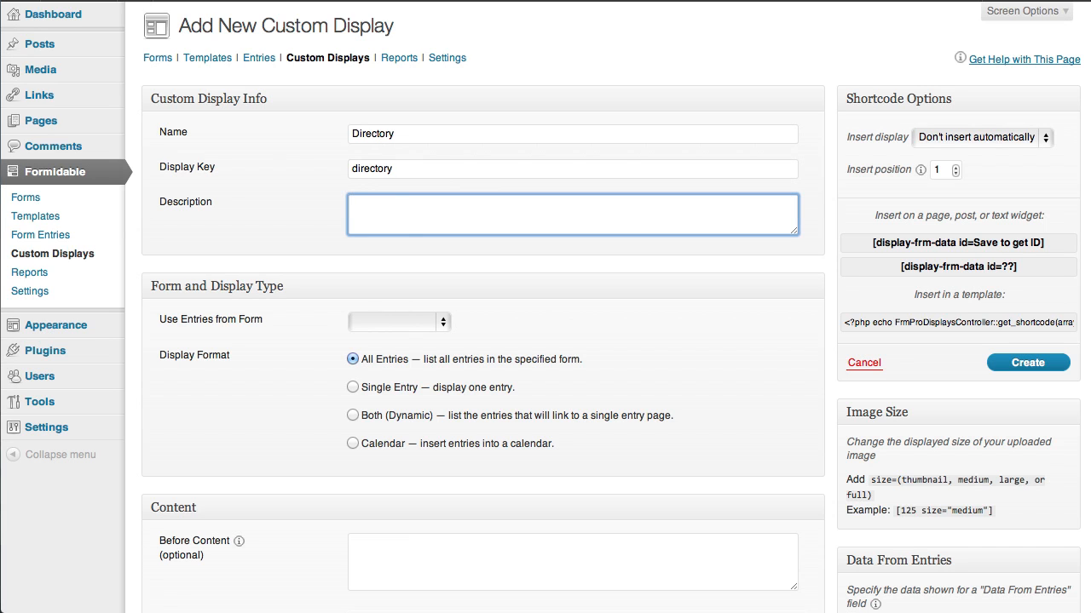
# Step: Use entries from the User Information form and set the display format to Both (Dynamic)
pyautogui.click(447, 321)
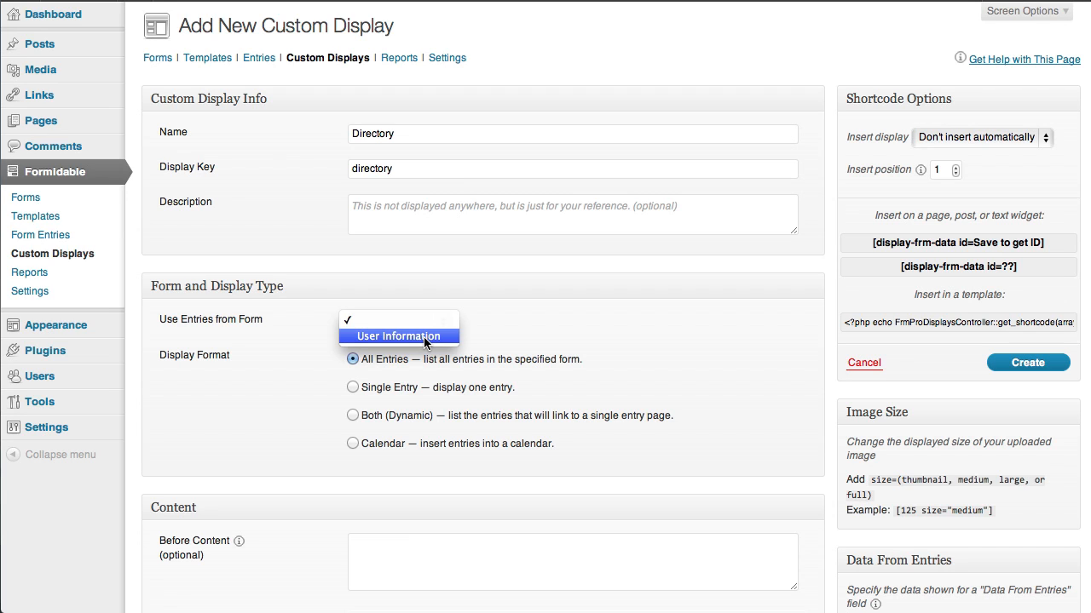
pyautogui.click(423, 336)
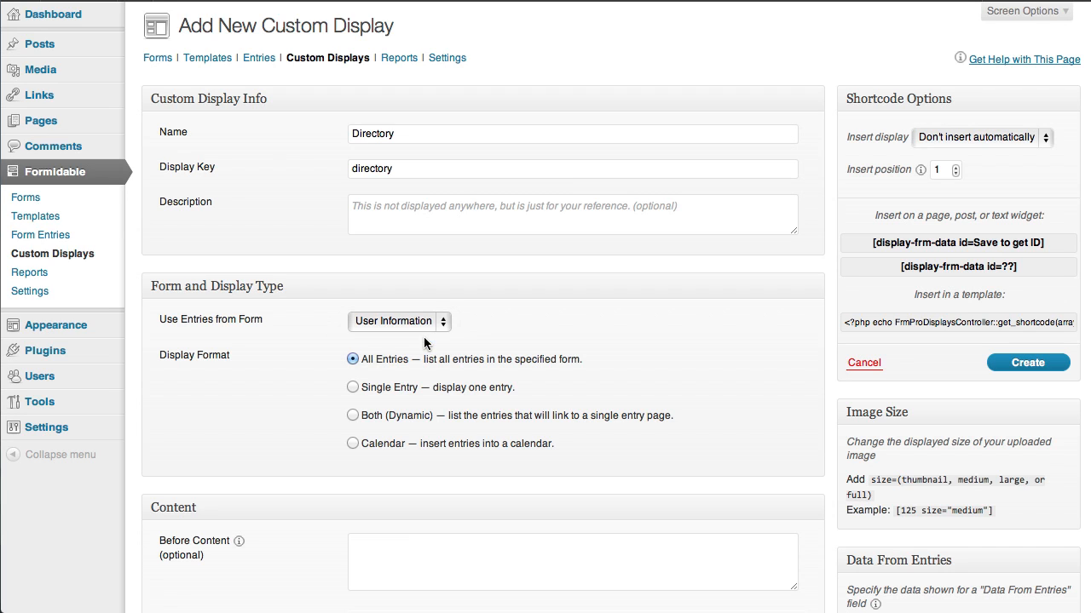
pyautogui.click(353, 415)
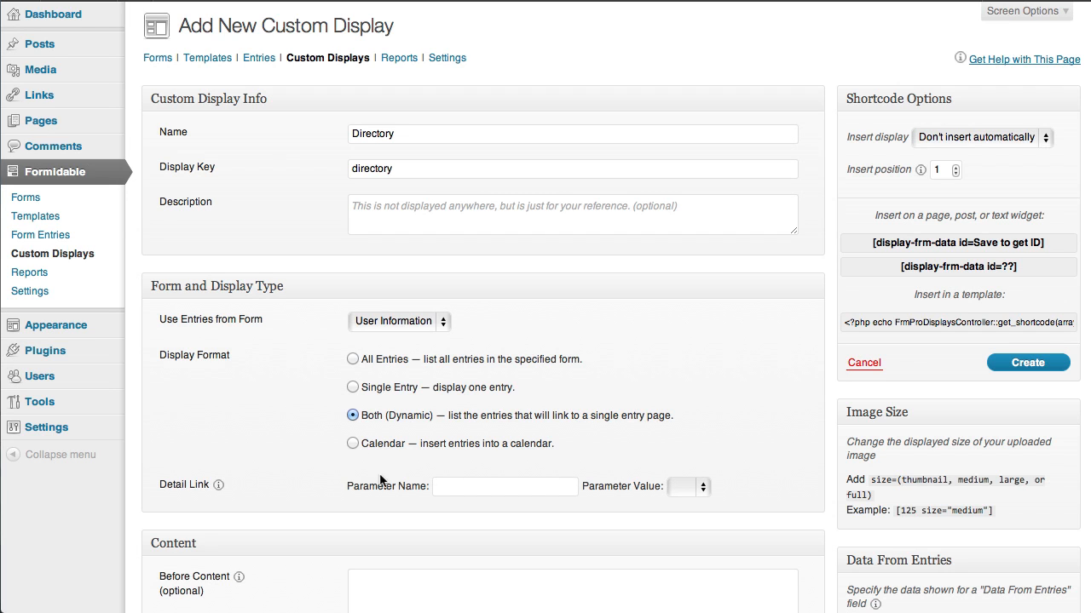
# Step: Configure the detail link with the parameter name entry and the parameter value ID
pyautogui.click(446, 487)
pyautogui.write('entry')
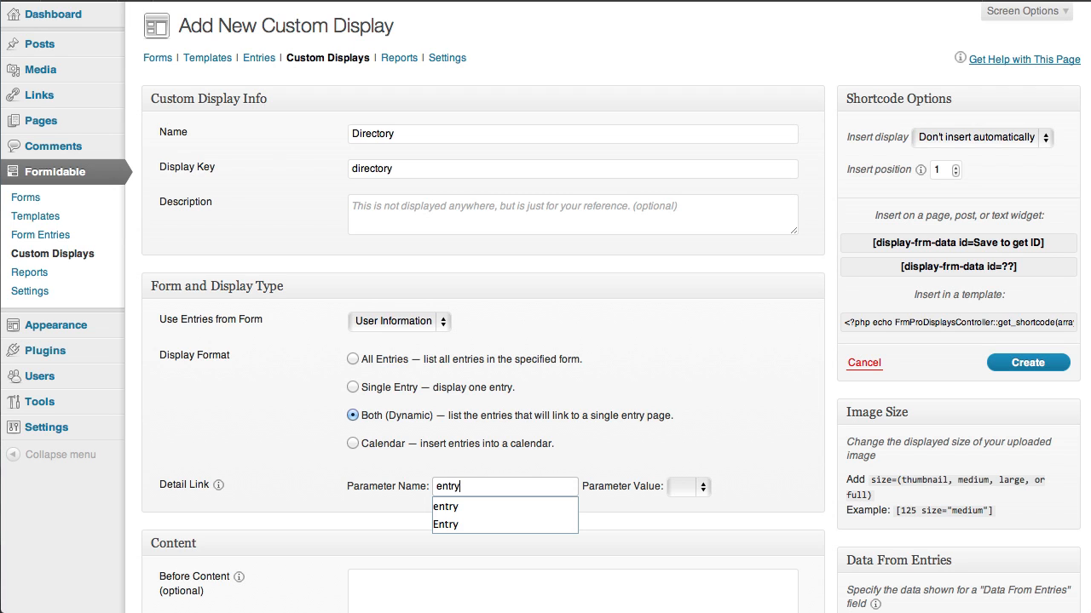
pyautogui.press('Tab')
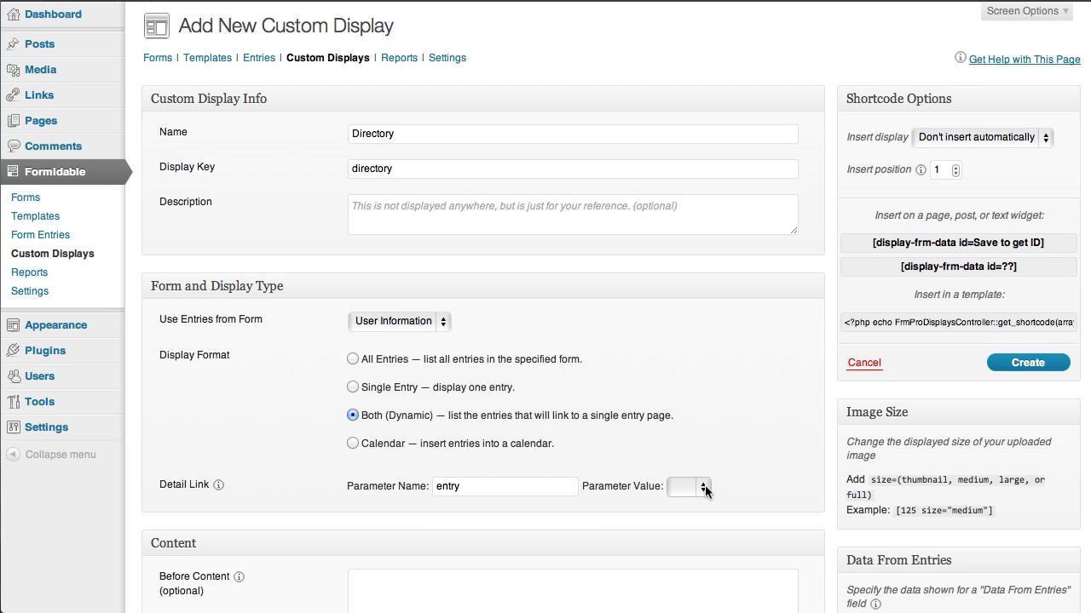
pyautogui.click(703, 487)
pyautogui.click(692, 504)
# Step: Fill the Before Content with the line "Before Content" followed by an opening <ul> tag on a new line
pyautogui.scroll(-6, 524, 478)
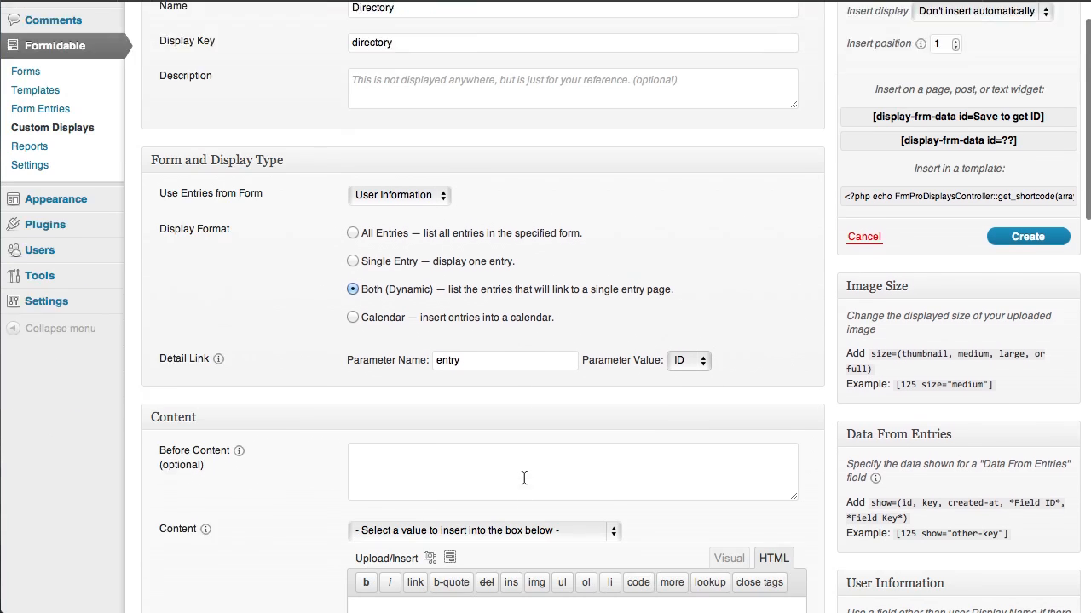
pyautogui.scroll(-3, 524, 478)
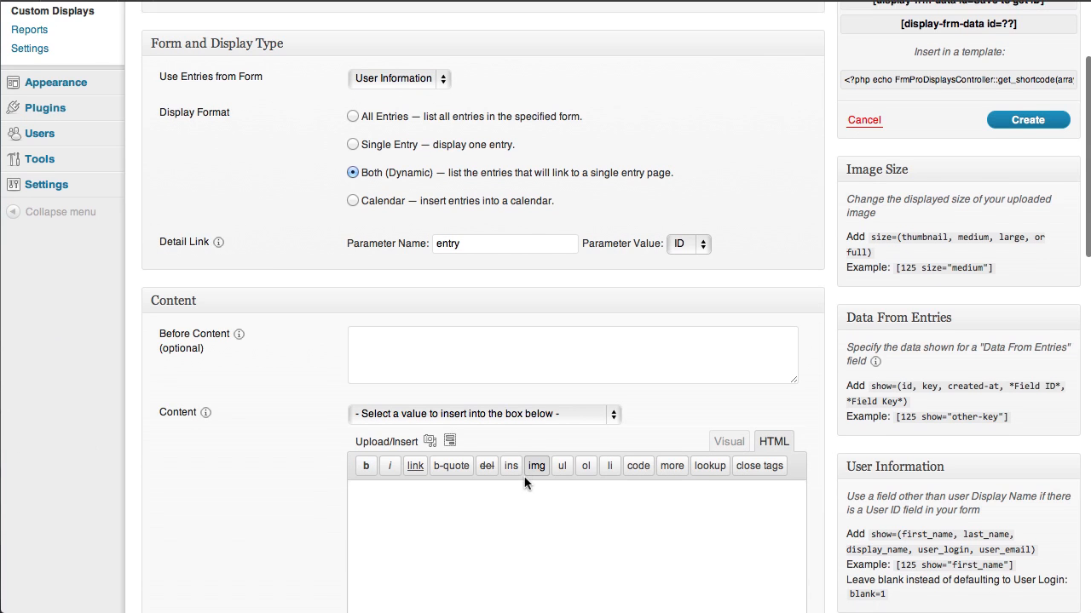
pyautogui.scroll(-3, 524, 483)
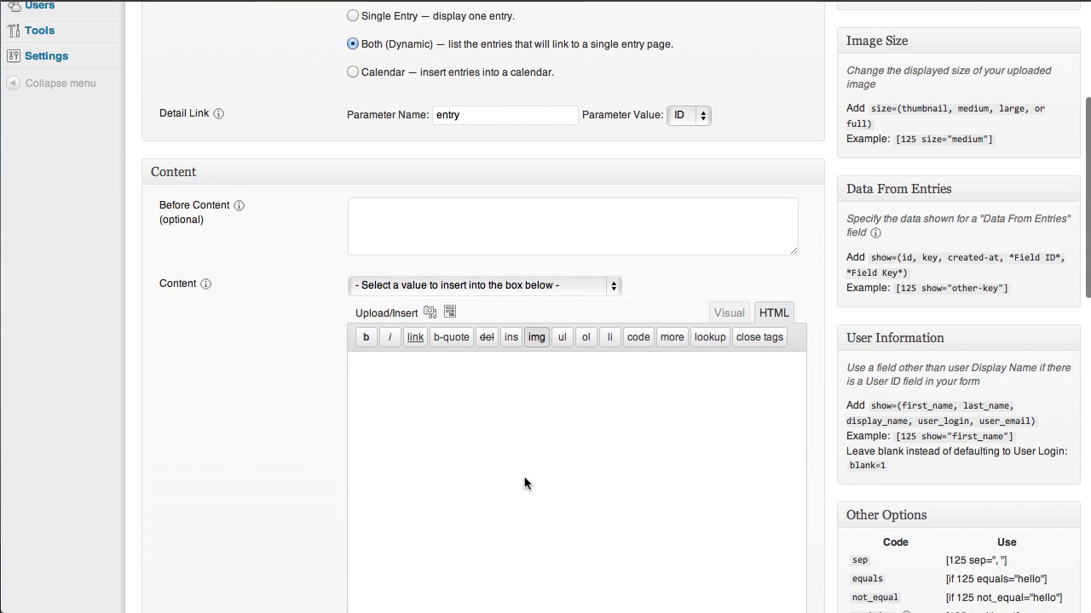
pyautogui.scroll(-4, 524, 483)
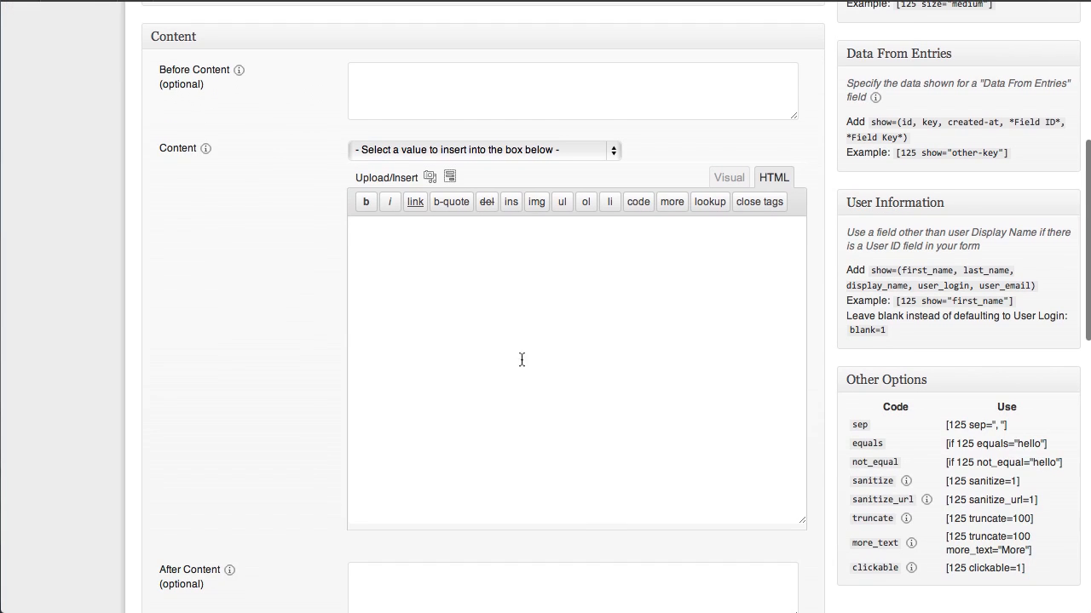
pyautogui.click(409, 81)
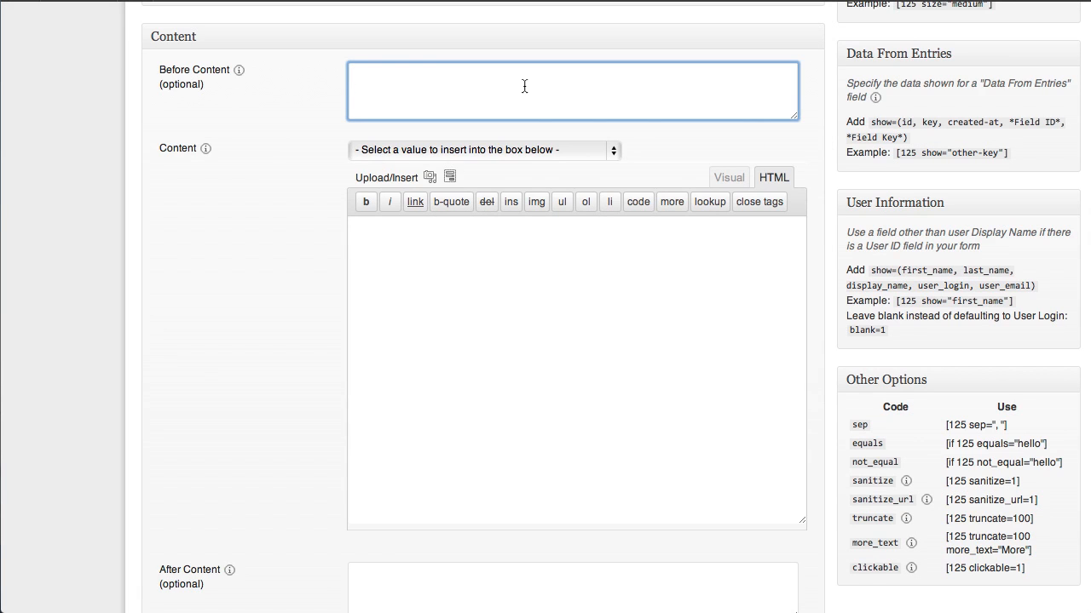
pyautogui.write('Before Cone')
pyautogui.write('nt')
pyautogui.press('BackSpace')
pyautogui.press('BackSpace')
pyautogui.write('ntent')
pyautogui.press('Return')
pyautogui.write('<ul>')
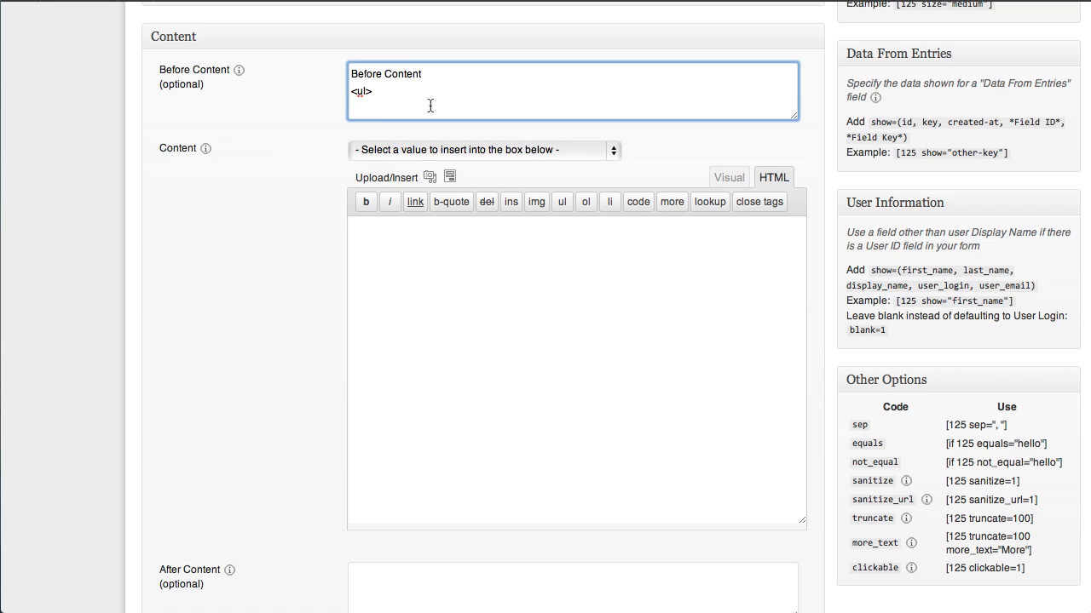
# Step: Begin the Content with an opening <li> tag followed by the entry creation date shortcode
pyautogui.click(394, 240)
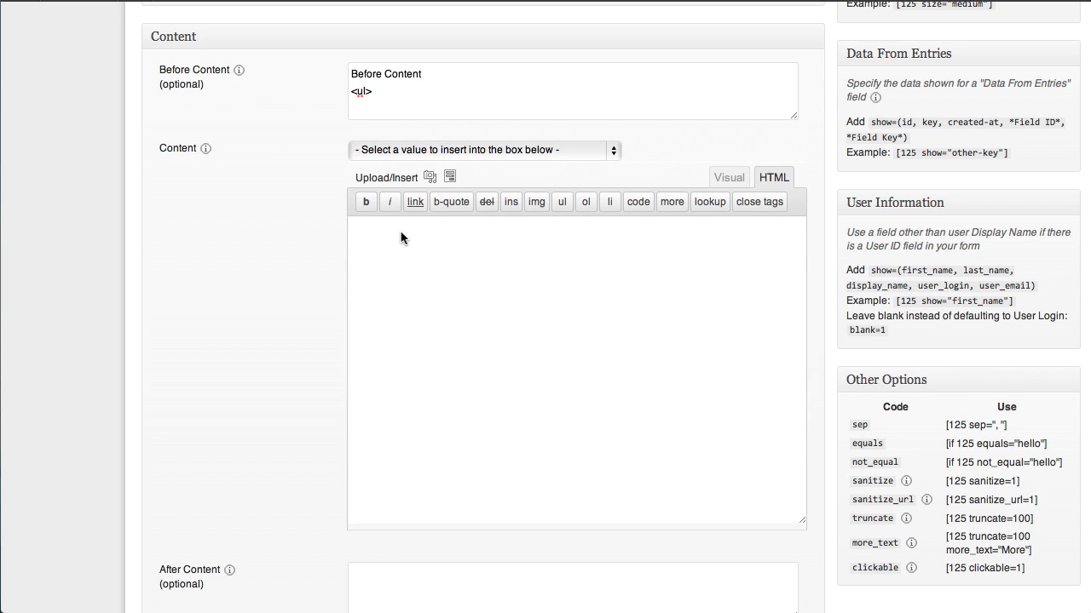
pyautogui.write('<li>')
pyautogui.click(614, 149)
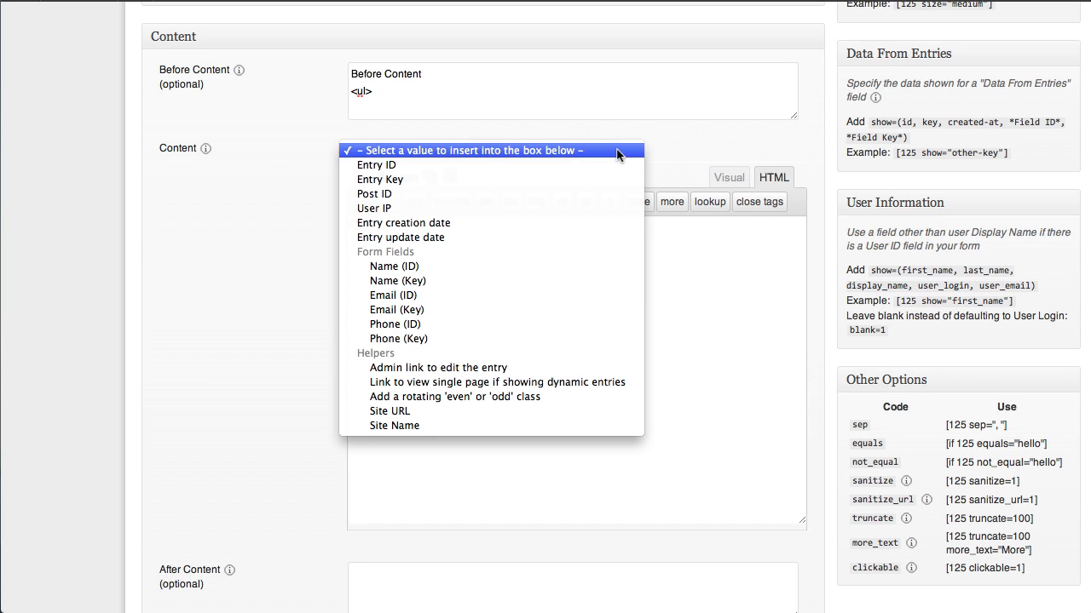
pyautogui.click(477, 222)
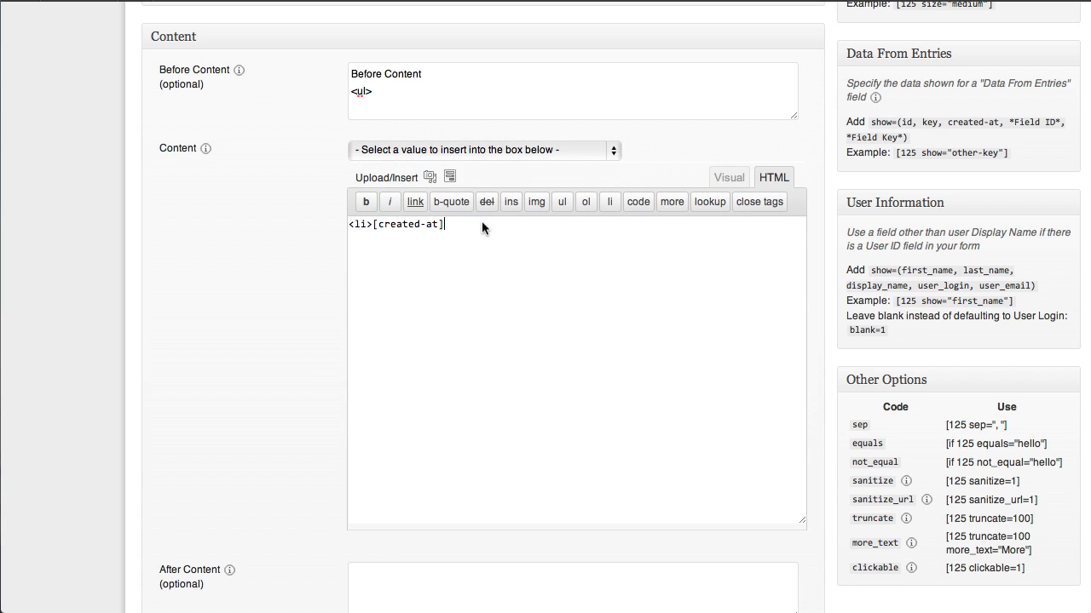
# Step: Add a hyphen and the Name (ID) field shortcode after the date, and close the item with </li>
pyautogui.write('-')
pyautogui.click(608, 151)
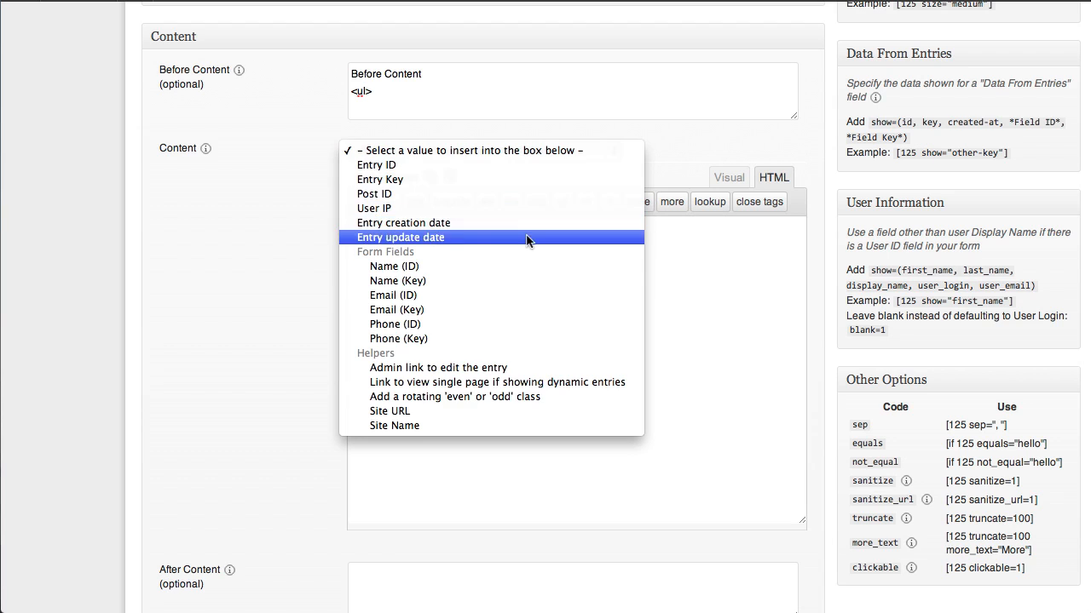
pyautogui.click(508, 266)
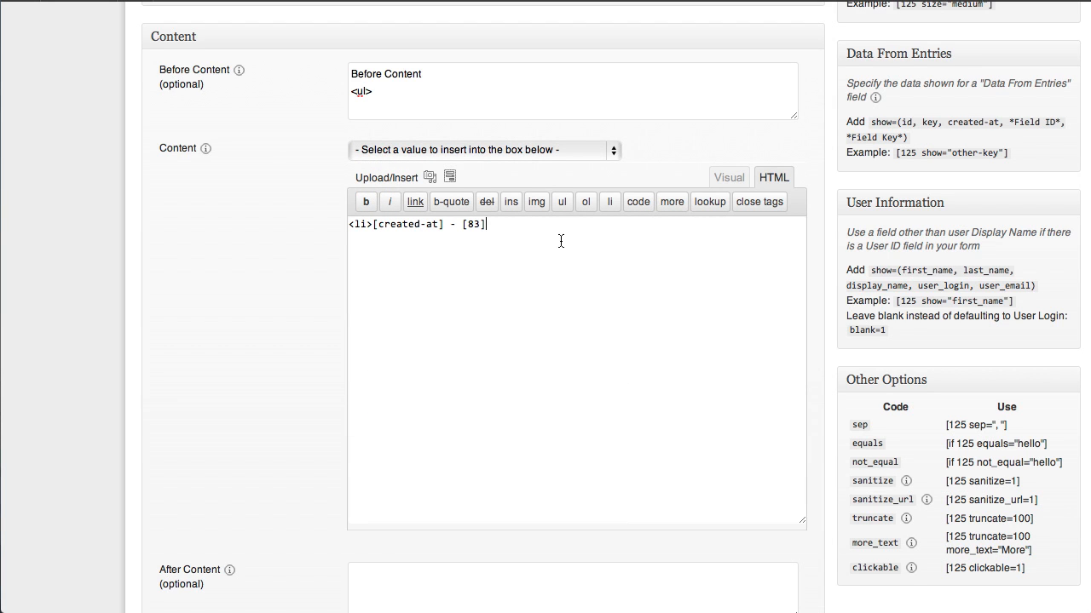
pyautogui.write('</li>')
# Step: Wrap the [83] name shortcode in an <a href> link pointing to the single entry page with [detaillink]
pyautogui.click(465, 225)
pyautogui.write('<a href')
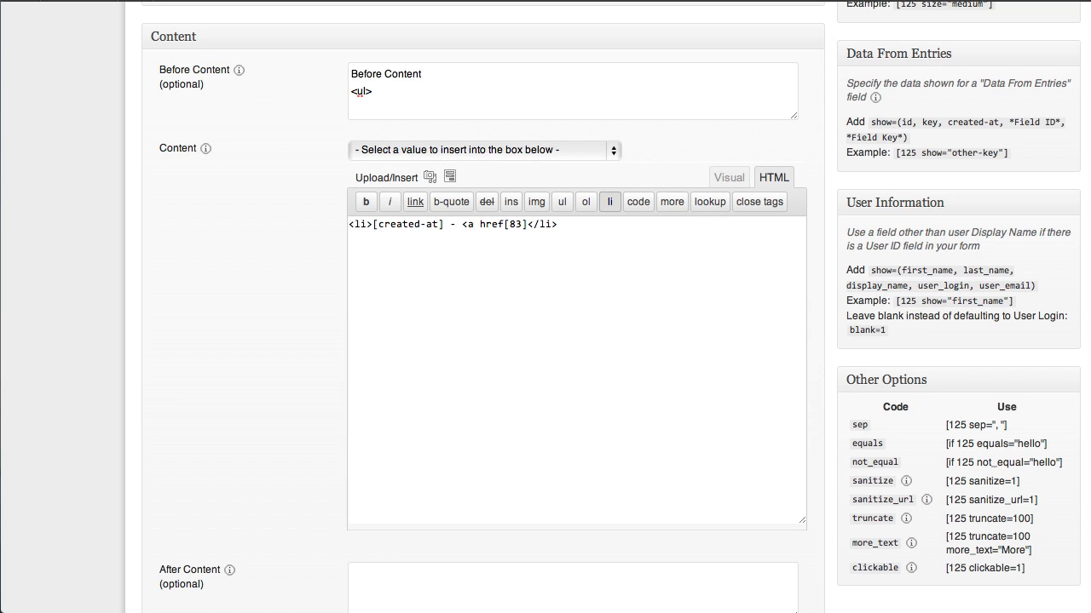
pyautogui.write('="">[83]')
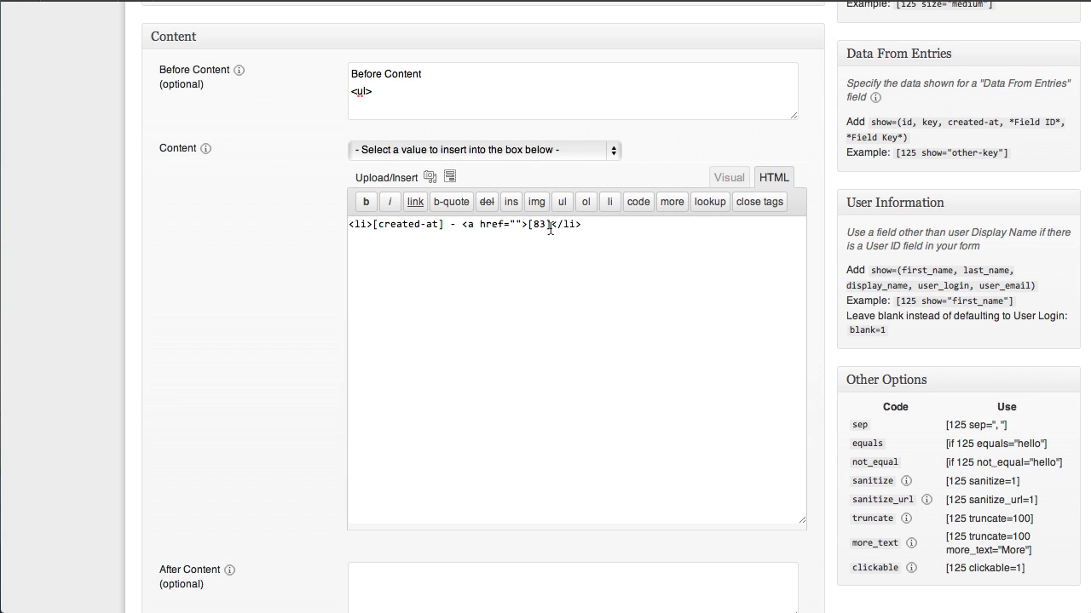
pyautogui.write('</a></')
pyautogui.click(616, 152)
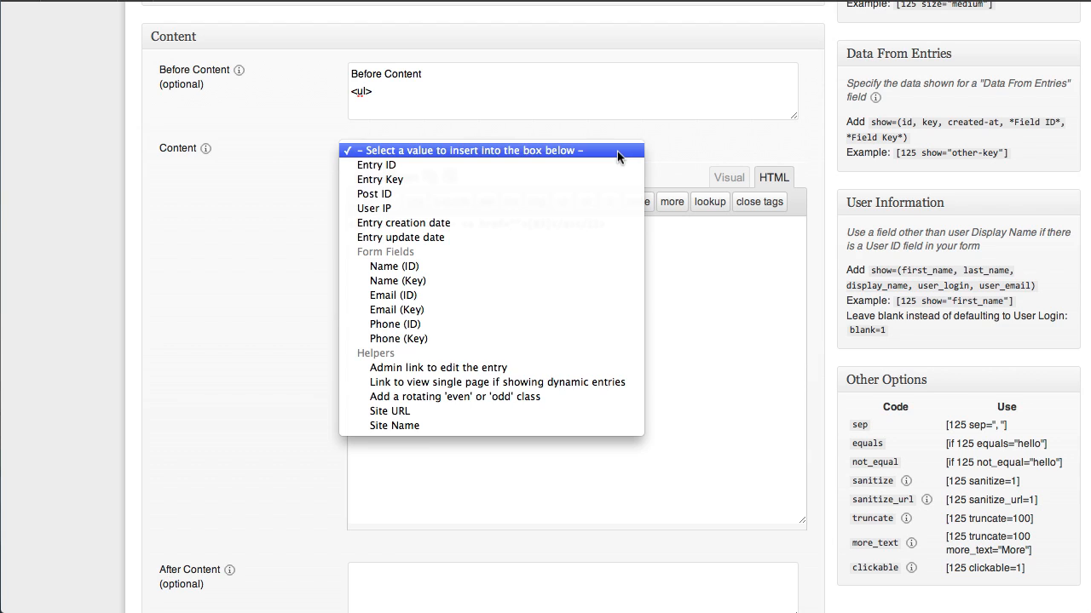
pyautogui.click(537, 385)
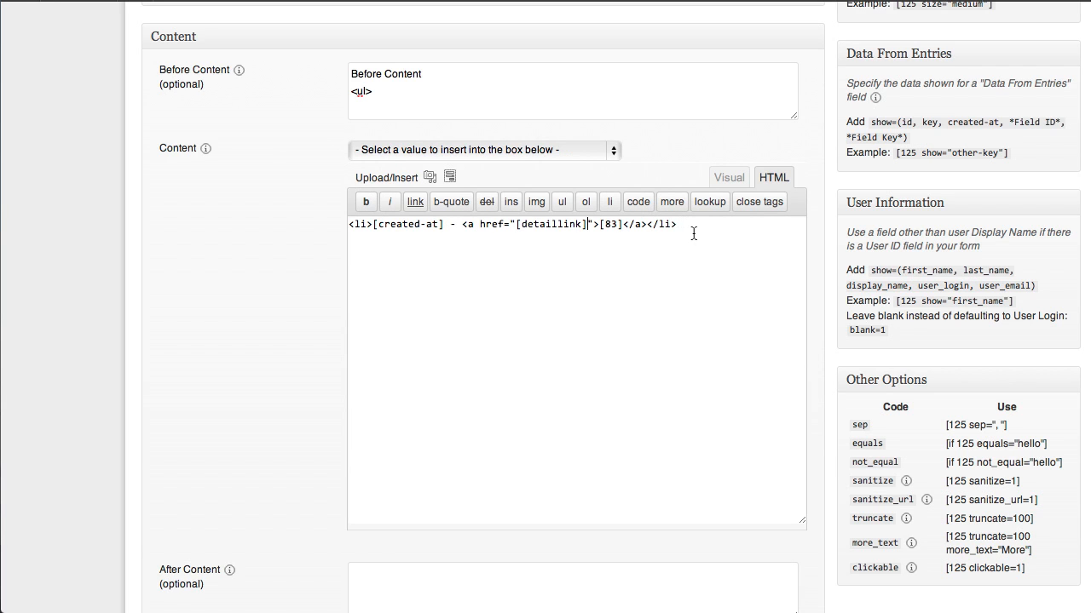
# Step: Fill the After Content with a closing </ul> tag followed by the line "After Content"
pyautogui.scroll(-3, 620, 312)
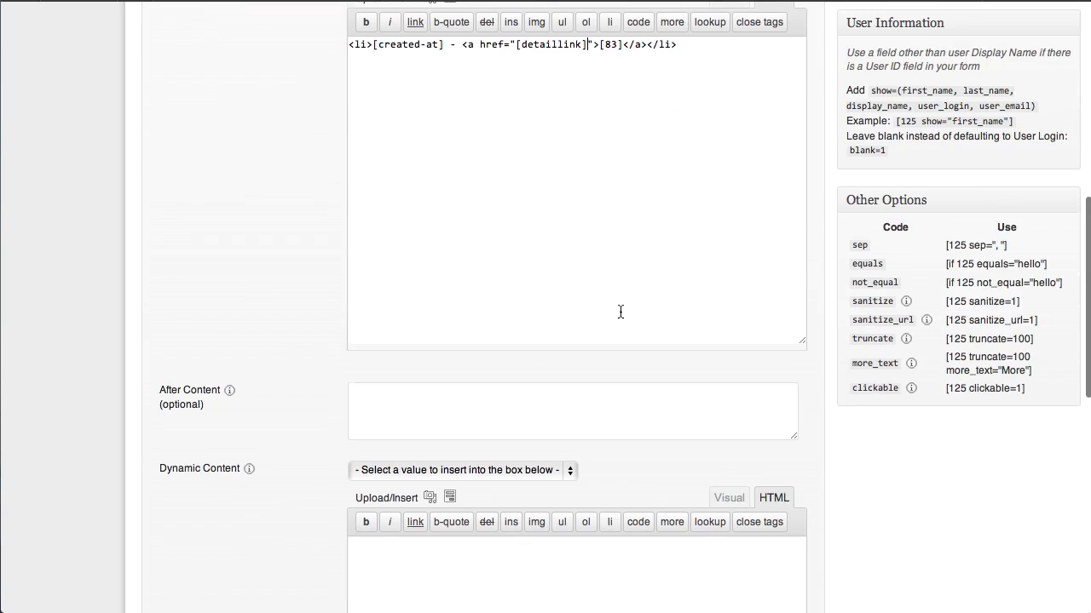
pyautogui.click(395, 384)
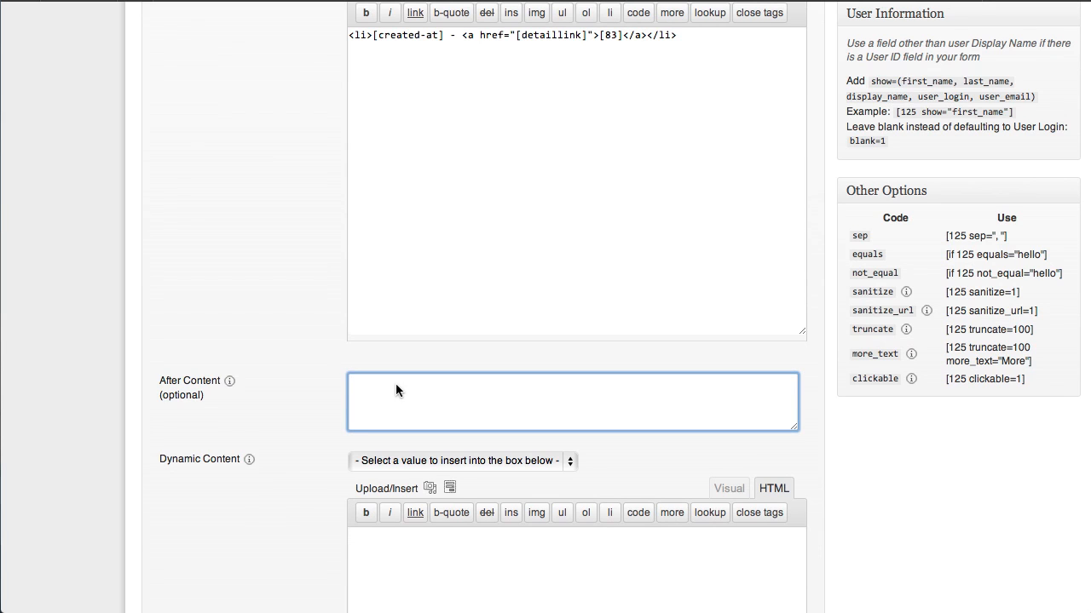
pyautogui.write('</ul>')
pyautogui.press('Return')
pyautogui.write('After Content')
# Step: Insert the Name (ID) field shortcode into the Dynamic Content and wrap it in <h2> heading tags
pyautogui.scroll(-5, 480, 444)
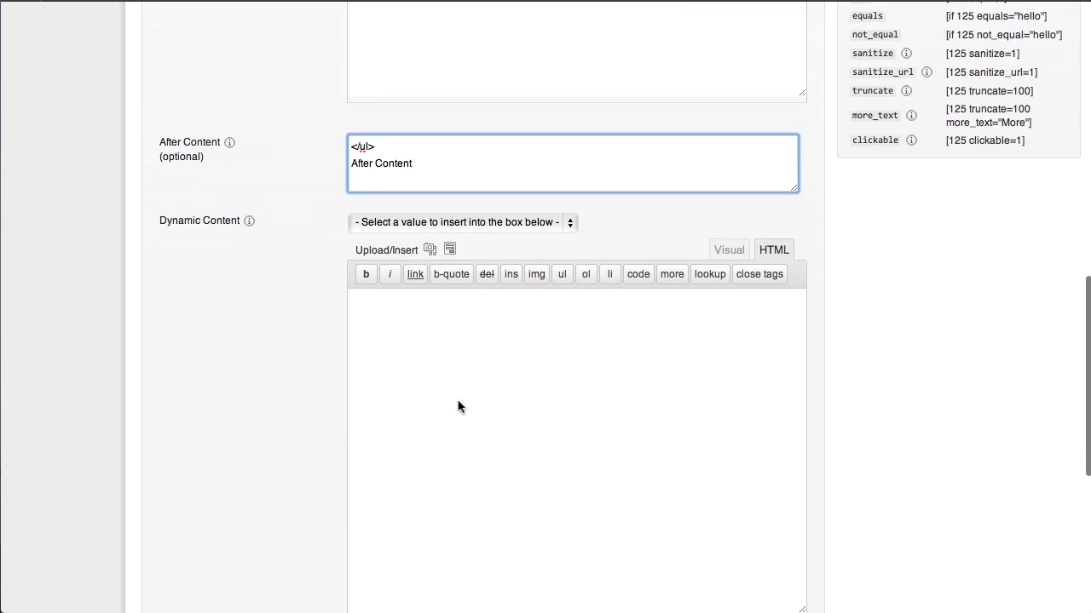
pyautogui.click(380, 308)
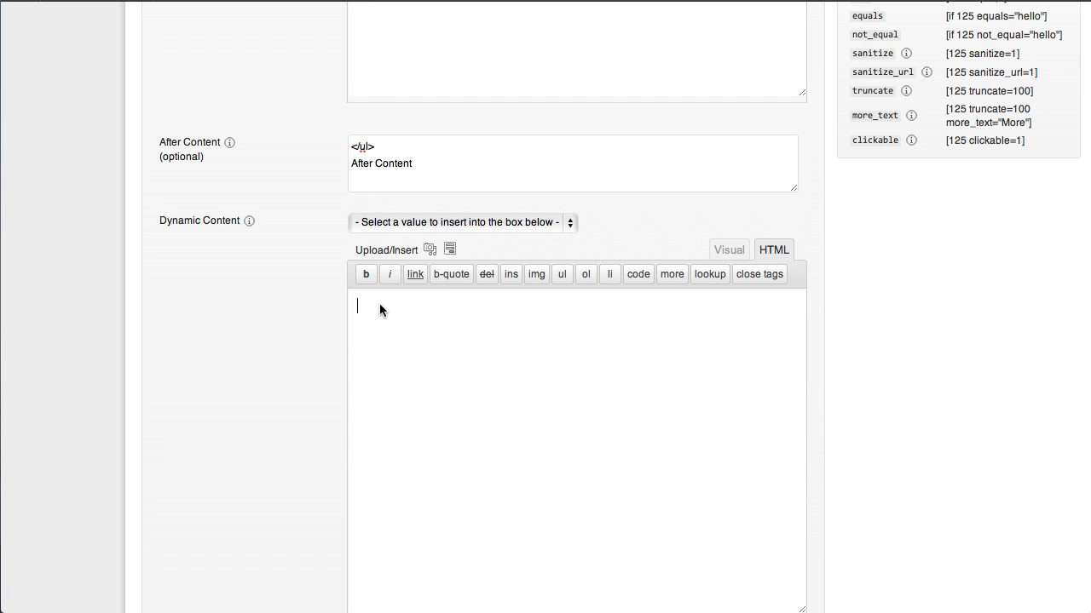
pyautogui.click(570, 223)
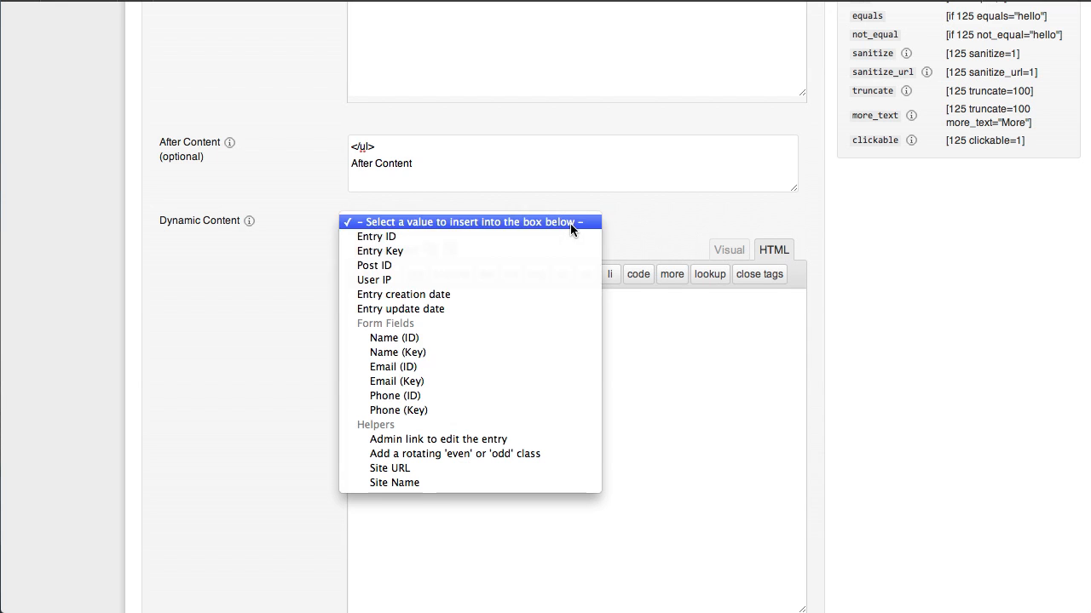
pyautogui.click(462, 340)
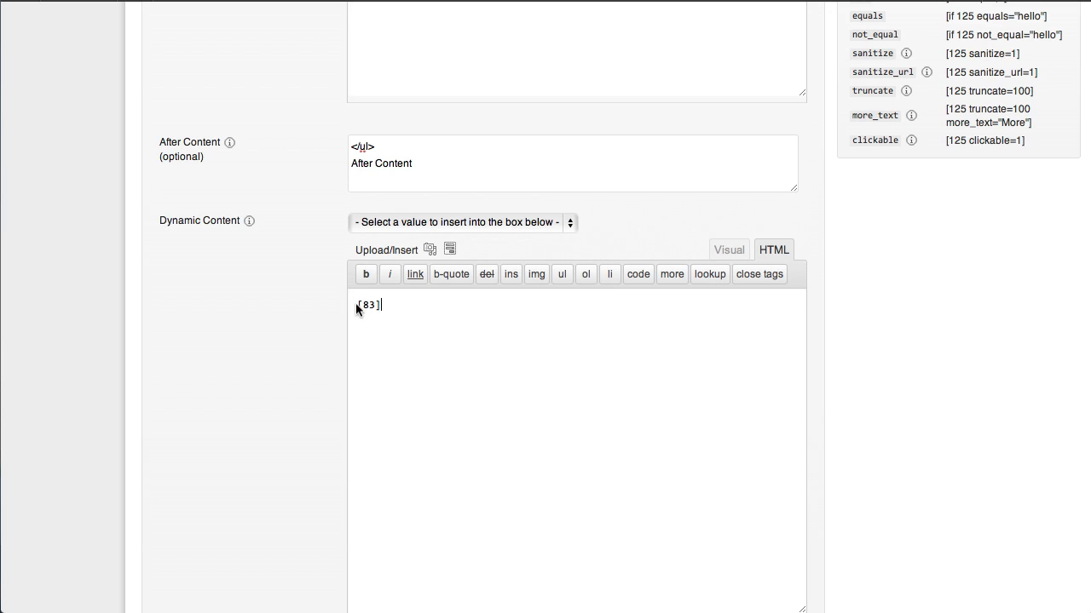
pyautogui.write('<h2>')
pyautogui.click(442, 313)
pyautogui.write('</h2>')
# Step: Insert the Email (ID) shortcode on the line below the heading and enclose it in an opening <a href="mailto:[84]"> tag
pyautogui.click(570, 224)
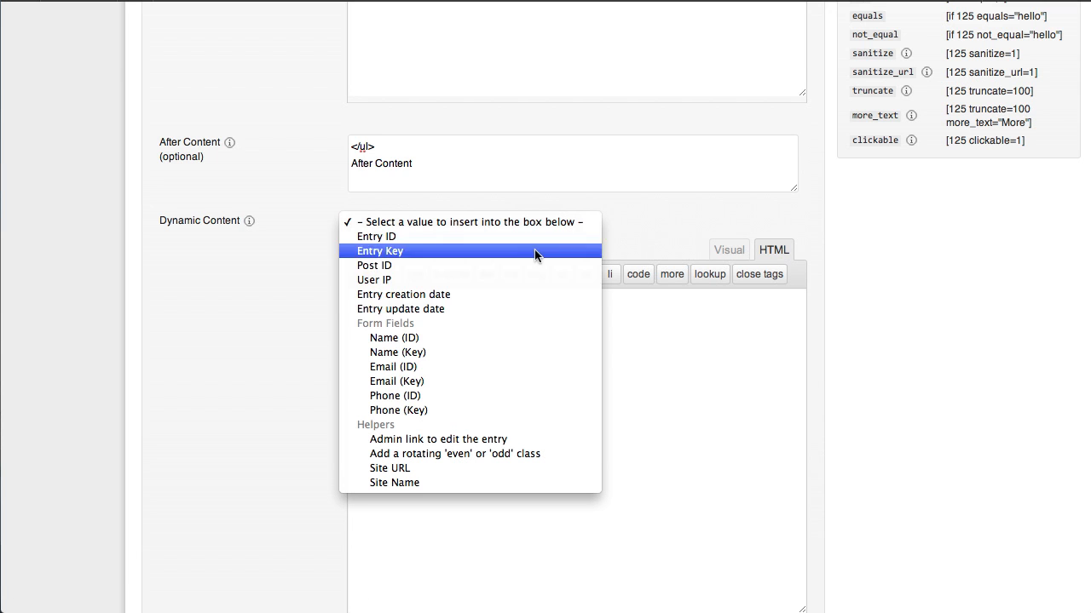
pyautogui.click(450, 365)
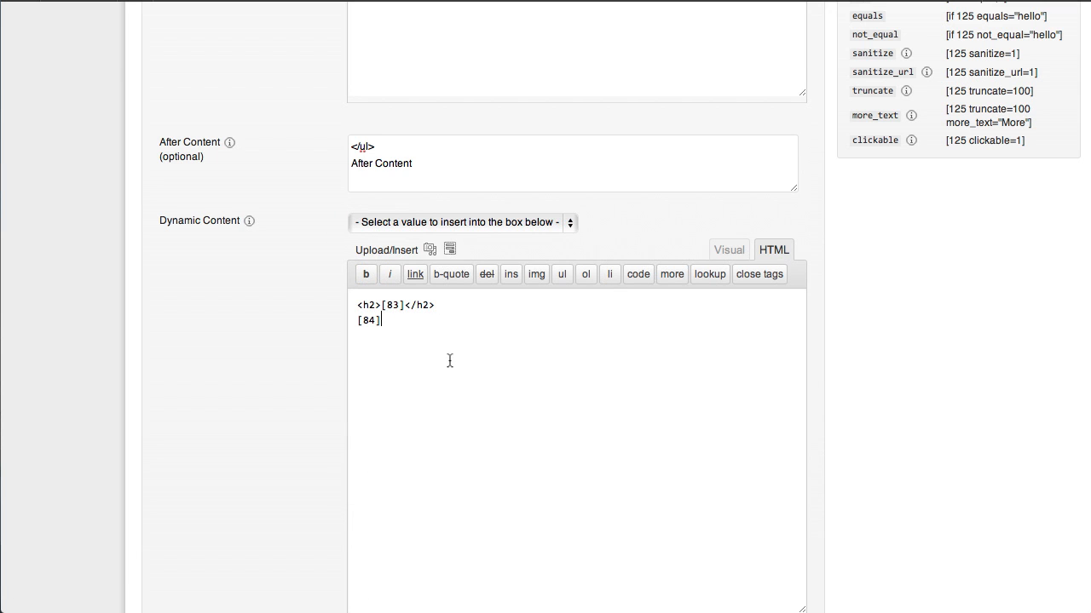
pyautogui.click(359, 320)
pyautogui.write('<a href="mailto:')
pyautogui.click(484, 322)
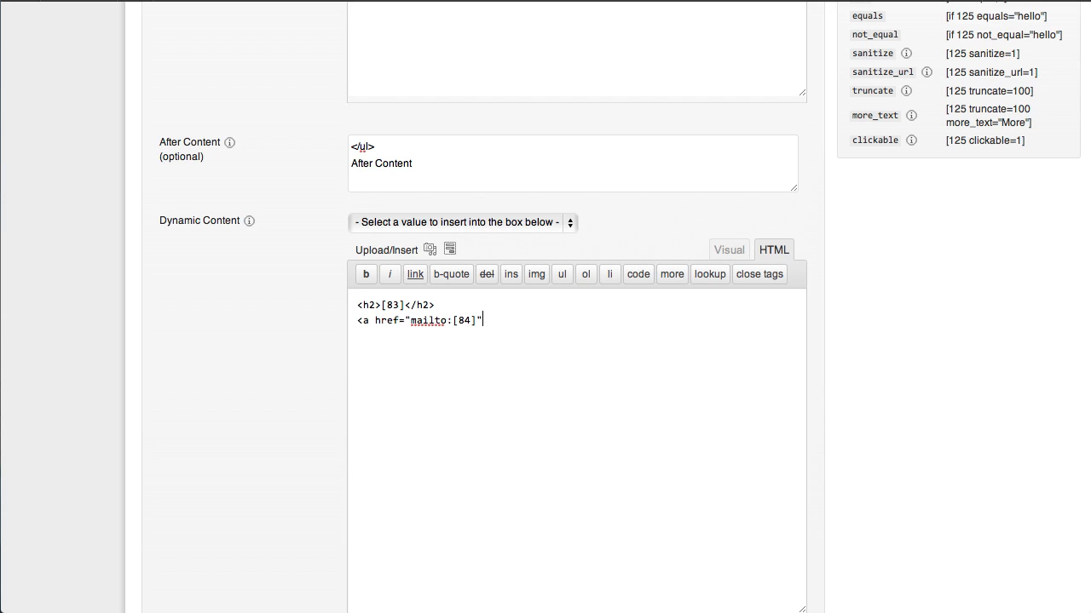
pyautogui.write('">')
# Step: Insert the Email (ID) shortcode again as the mailto link's text and close the link with </a>
pyautogui.click(570, 222)
pyautogui.click(487, 367)
pyautogui.write('</a>')
# Step: Insert the Phone (ID) shortcode on the line below the email link and create the custom display
pyautogui.click(568, 221)
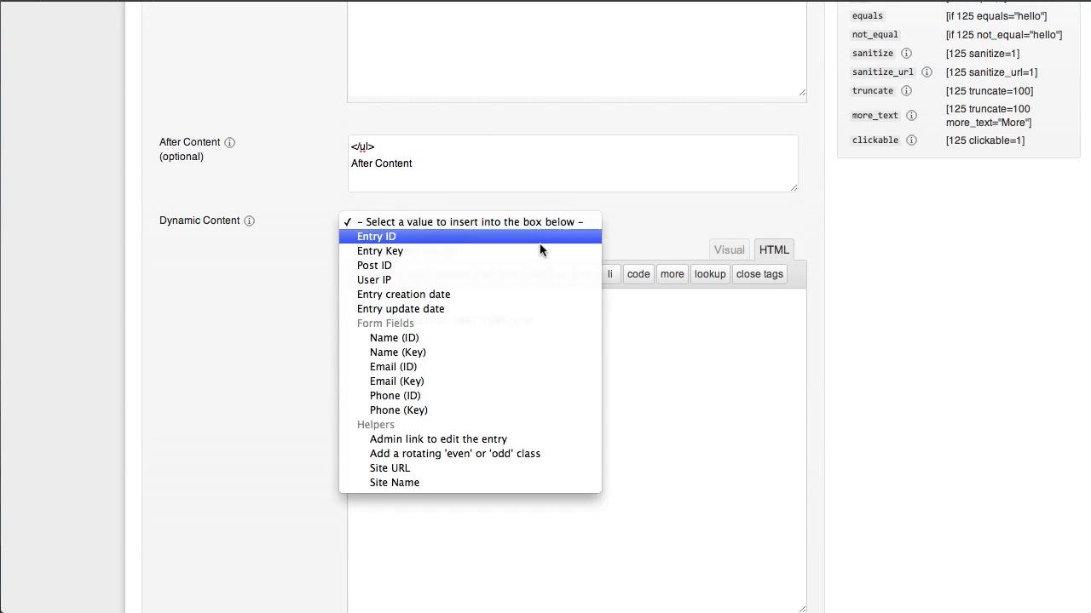
pyautogui.click(464, 396)
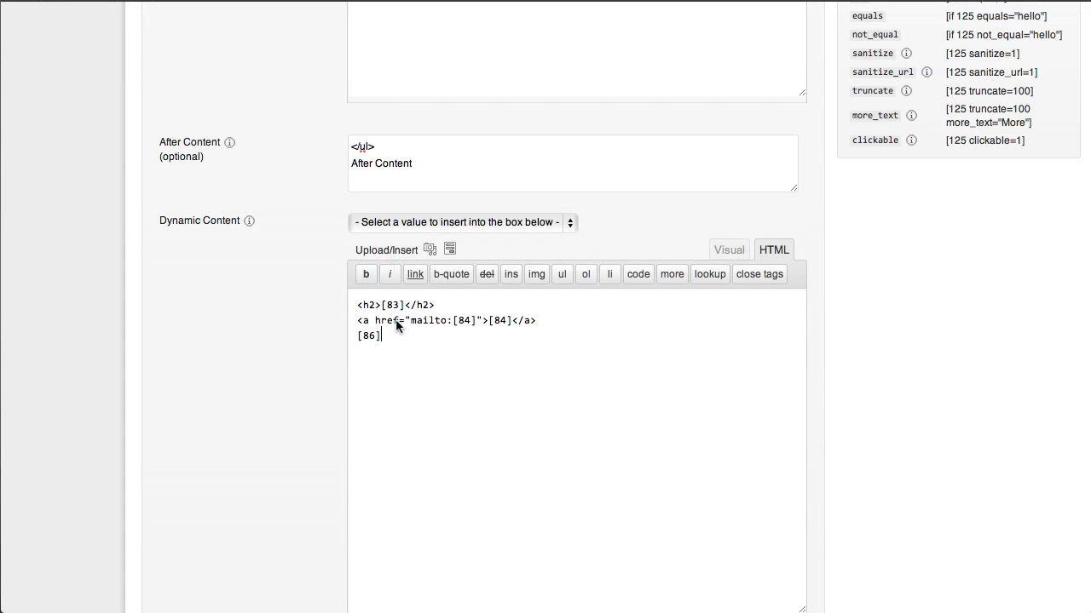
pyautogui.scroll(-5, 416, 333)
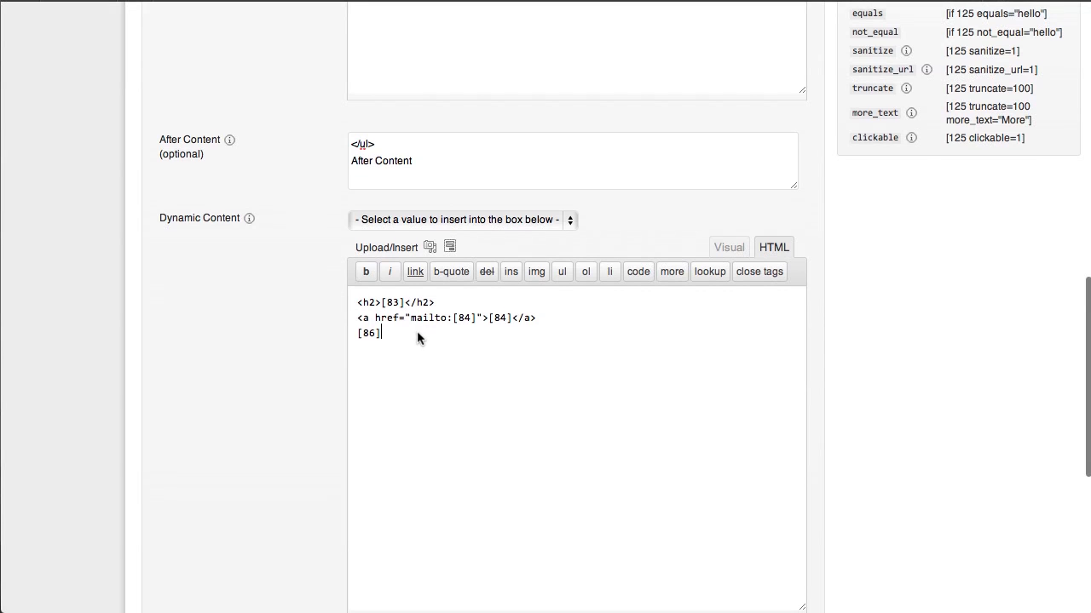
pyautogui.scroll(-5, 415, 332)
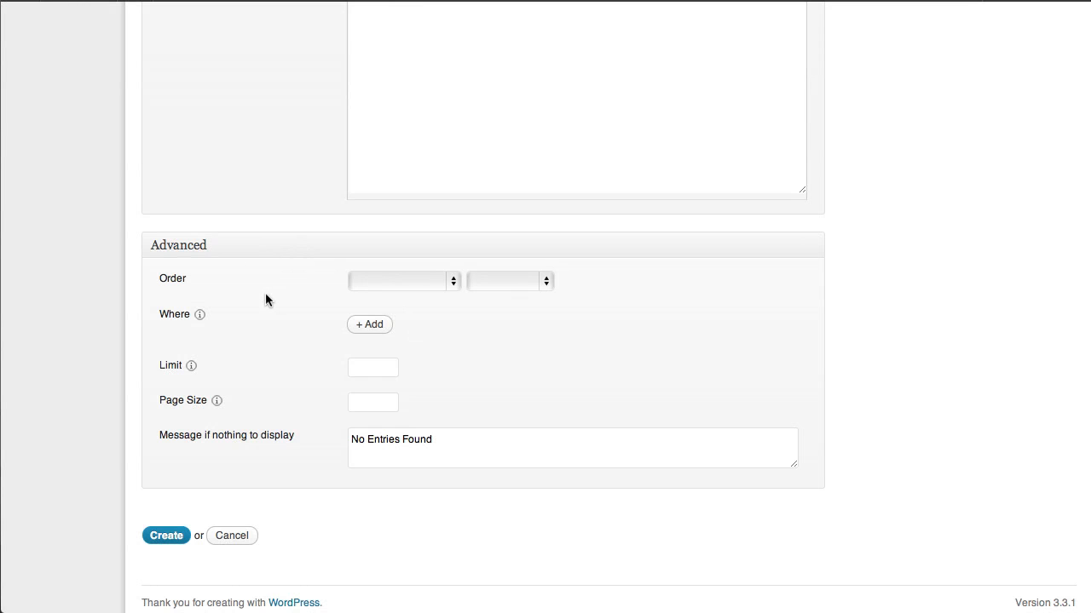
pyautogui.moveTo(198, 314)
pyautogui.click(178, 534)
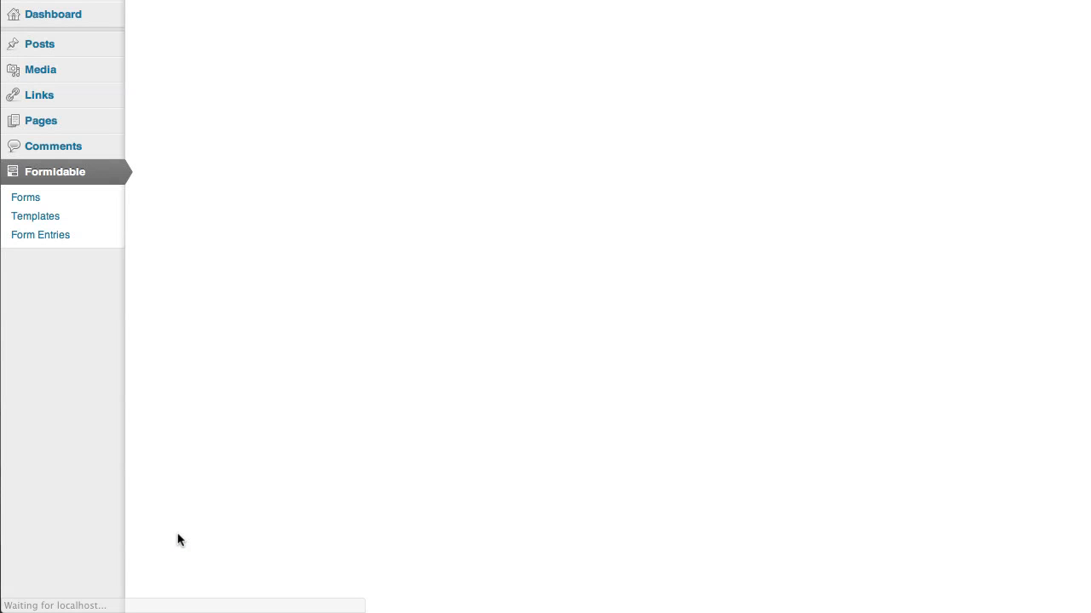
# Step: Copy the Directory display's shortcode from the Custom Displays list and start a new page
pyautogui.moveTo(247, 191)
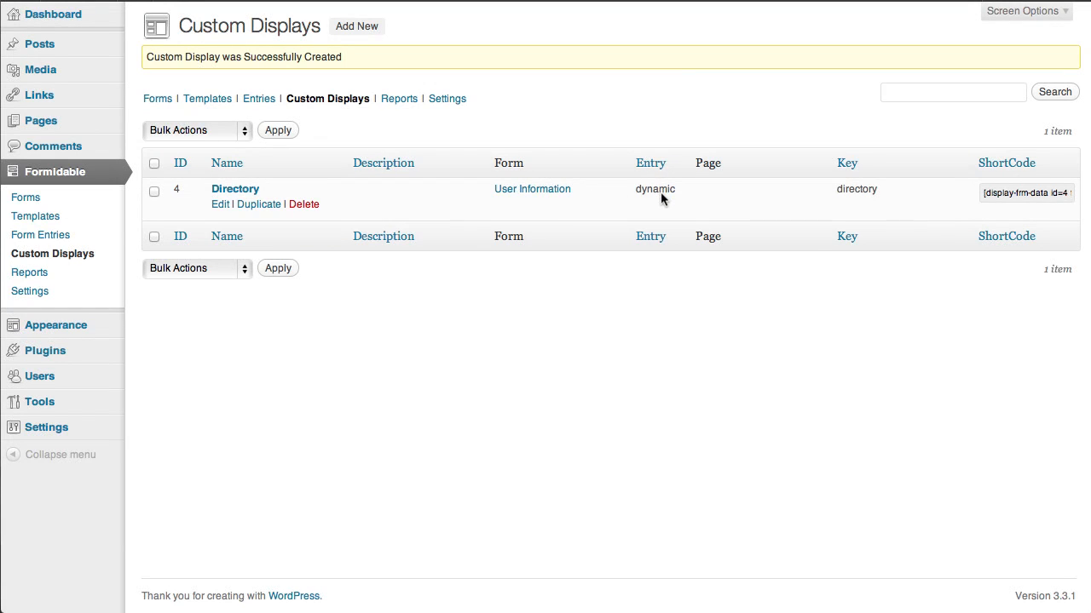
pyautogui.click(1025, 195)
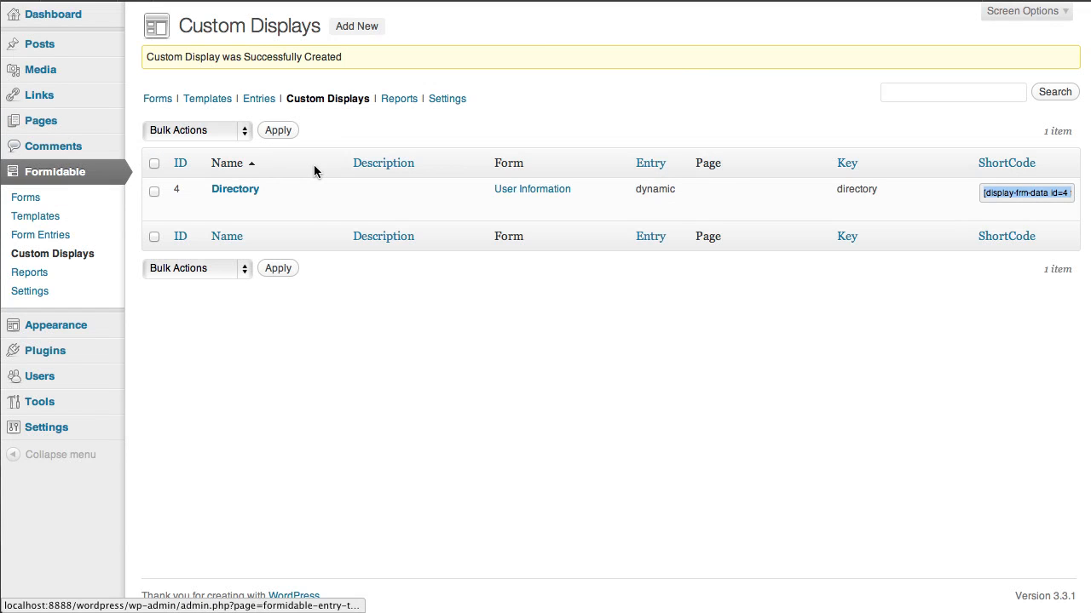
pyautogui.moveTo(88, 124)
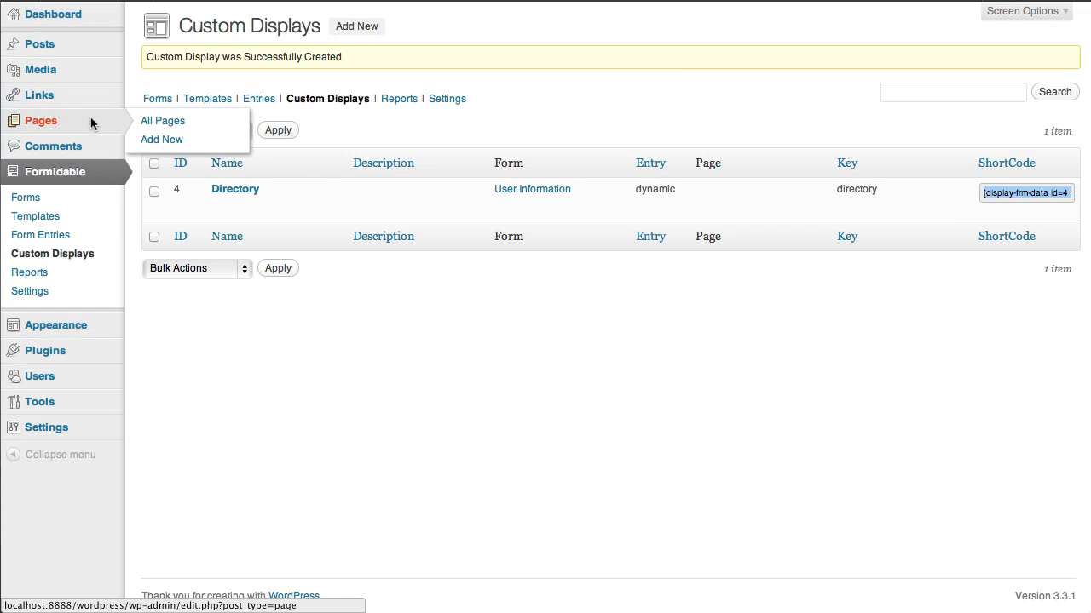
pyautogui.click(170, 142)
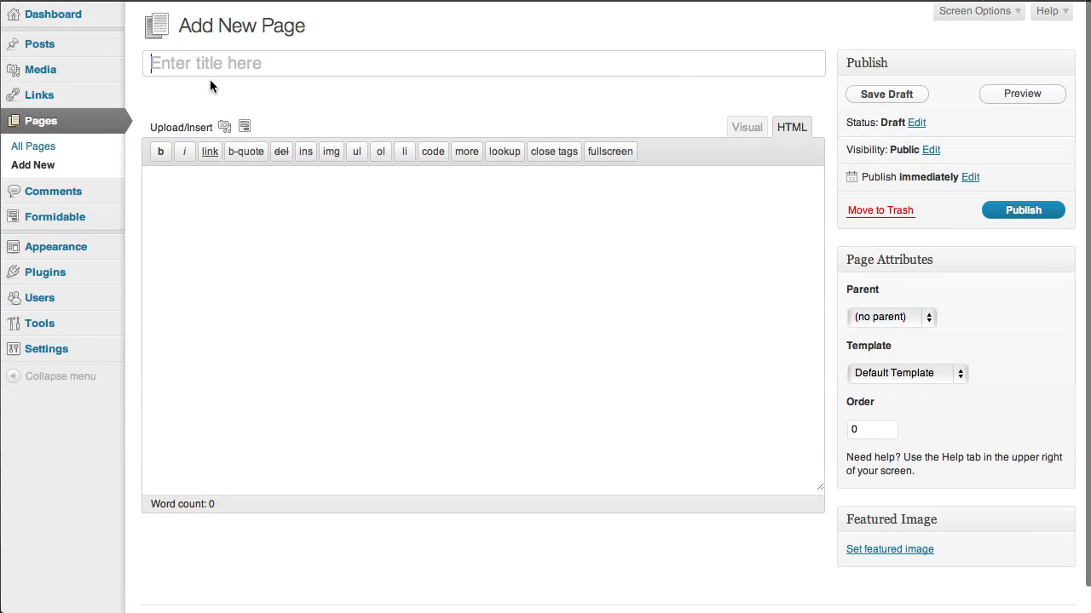
# Step: Title the page "My Directory" and paste the shortcode [display-frm-data id=4 filter=1] into its content
pyautogui.write('My Directory')
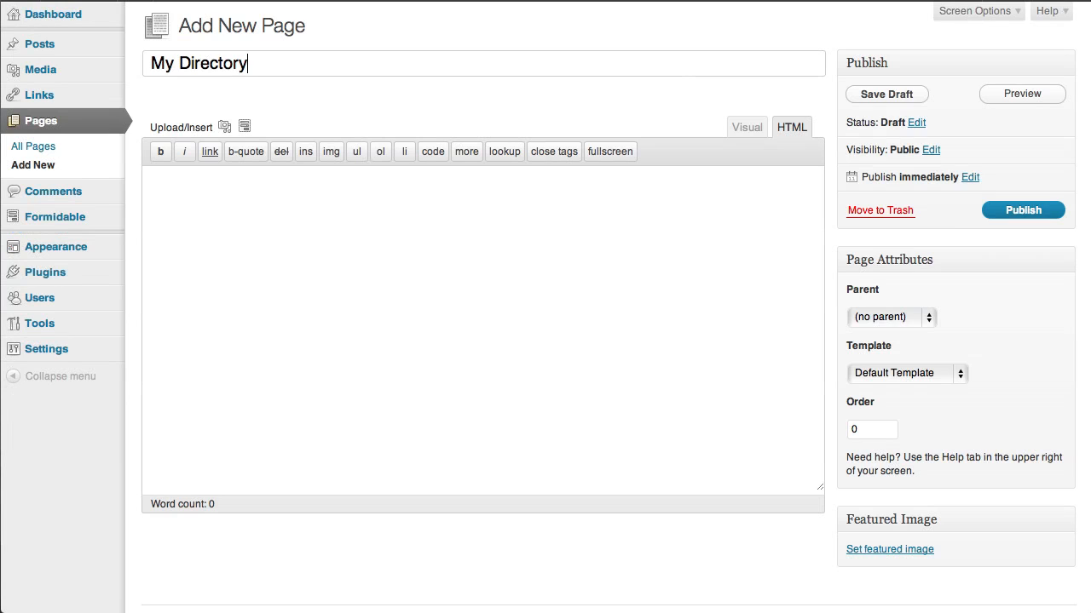
pyautogui.press('Tab')
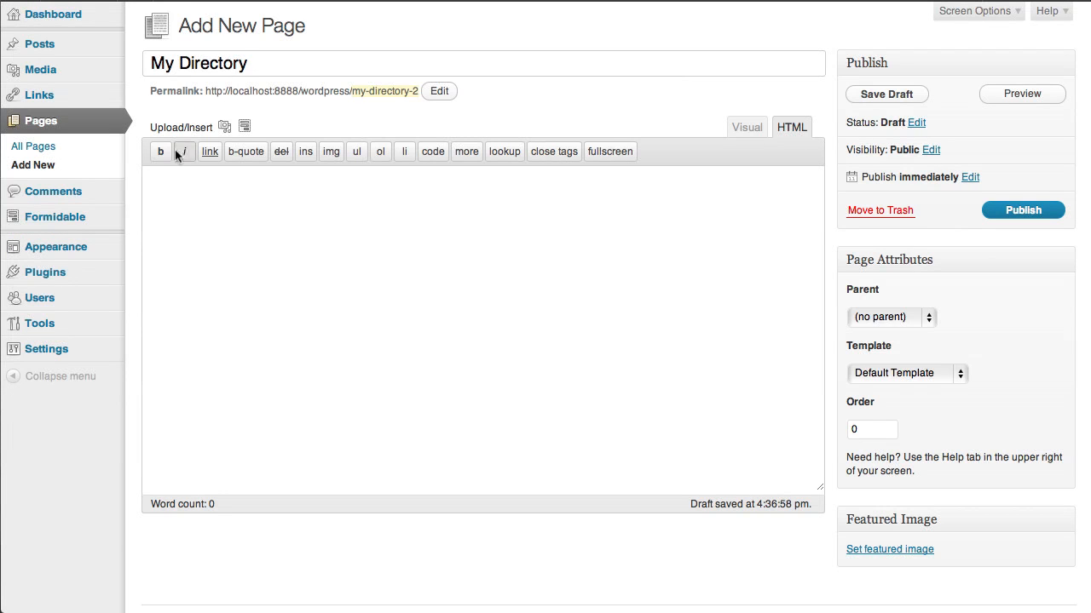
pyautogui.write('[display-frm-data id=4 filter=1]')
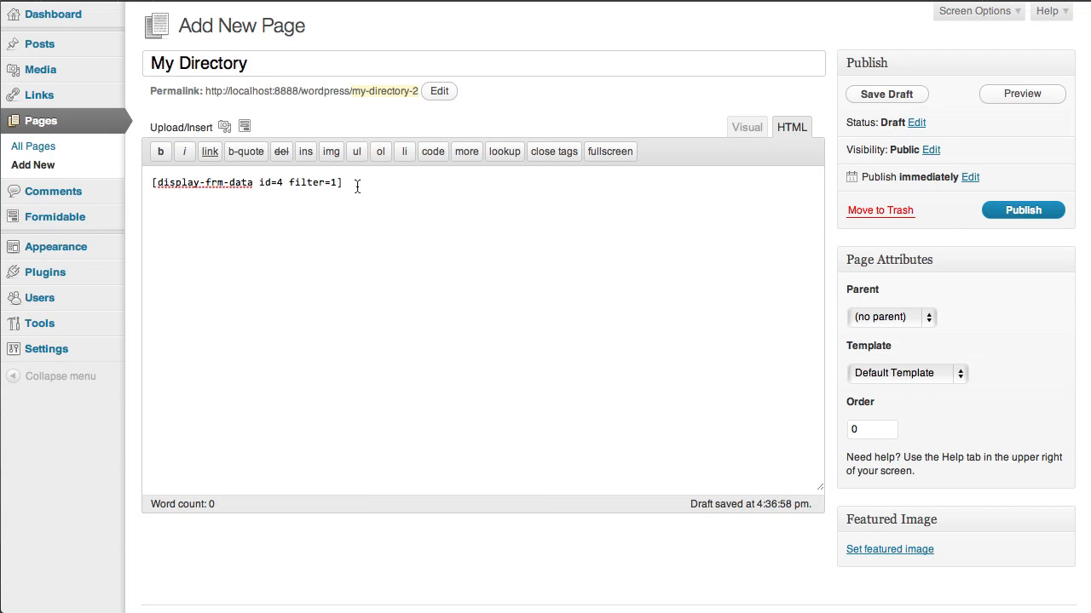
pyautogui.click(244, 127)
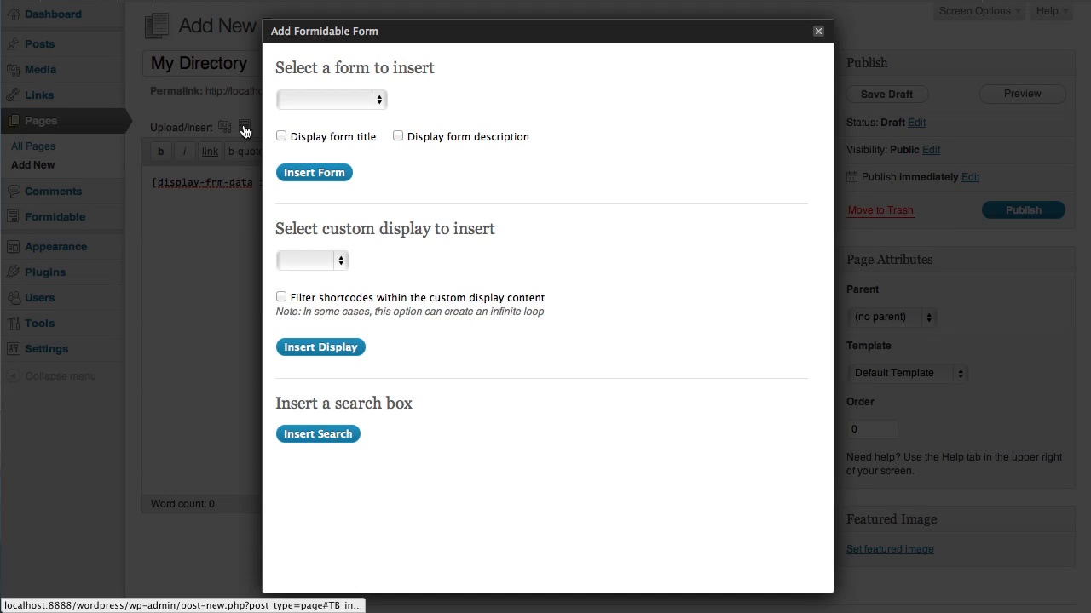
pyautogui.click(341, 259)
pyautogui.click(332, 275)
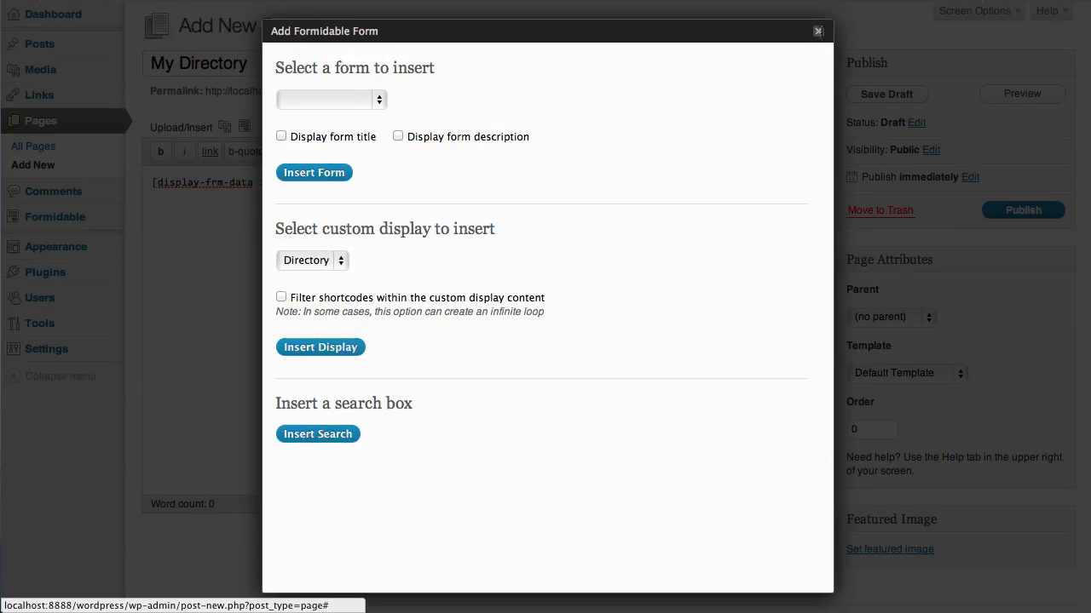
pyautogui.click(818, 30)
# Step: Publish the My Directory page and view its entry list on the site
pyautogui.click(1026, 213)
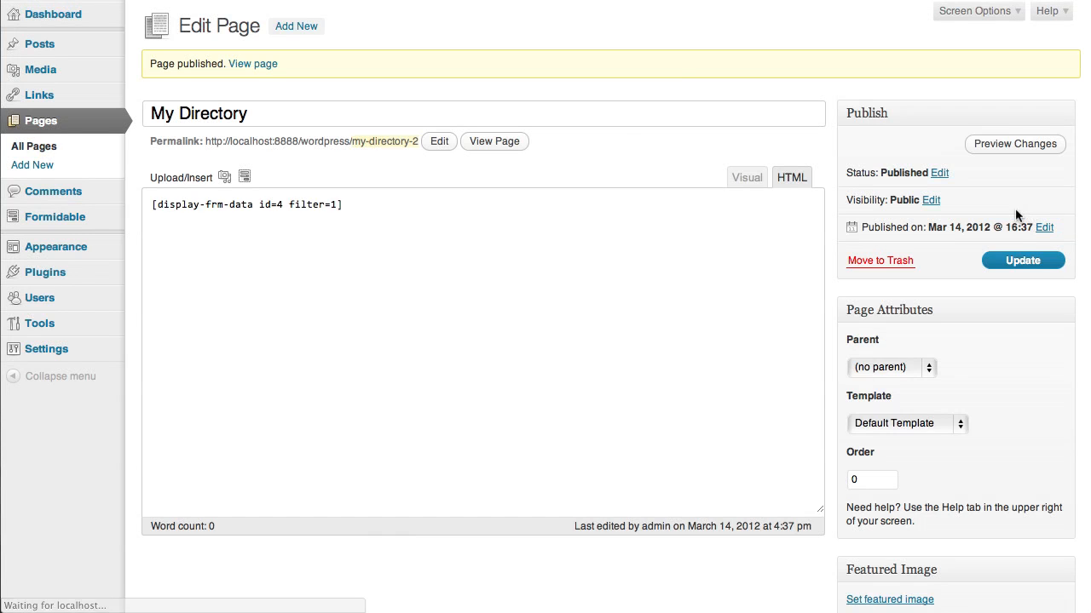
pyautogui.click(496, 142)
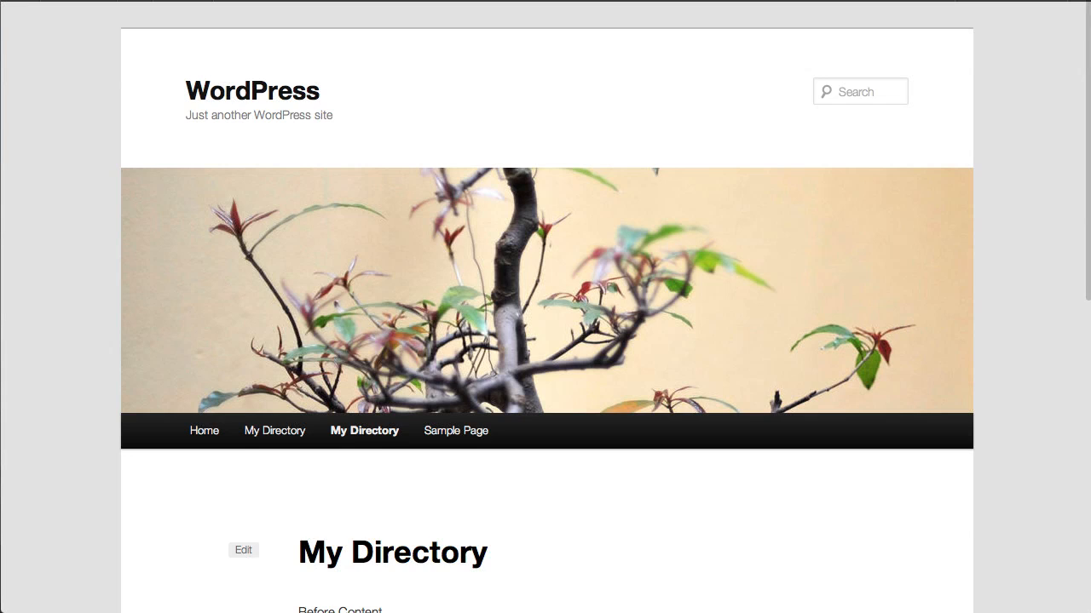
pyautogui.scroll(-5, 442, 223)
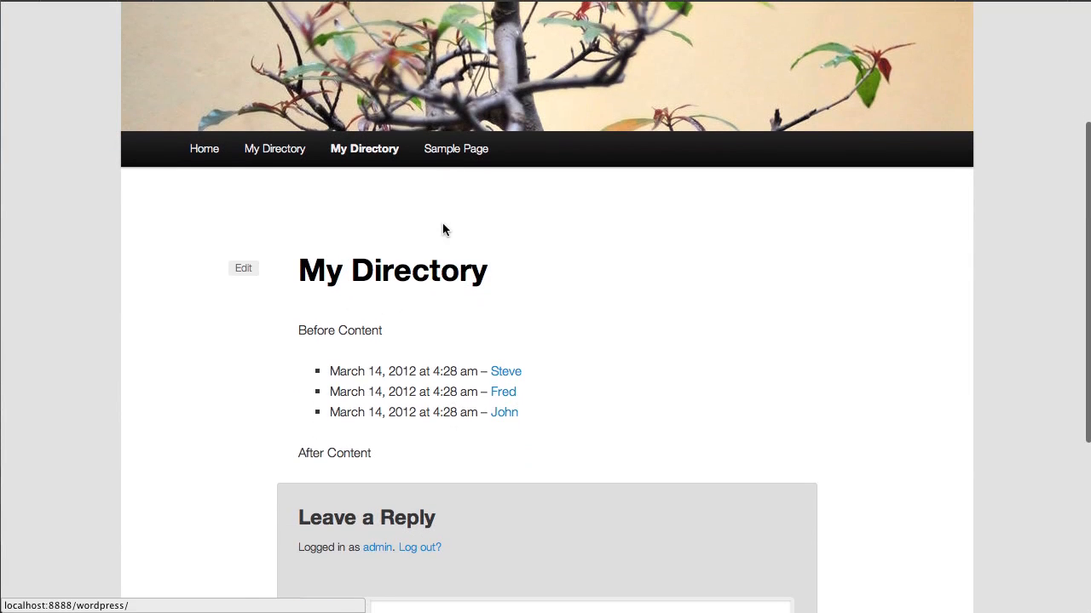
pyautogui.scroll(-1, 442, 229)
pyautogui.scroll(-1, 443, 225)
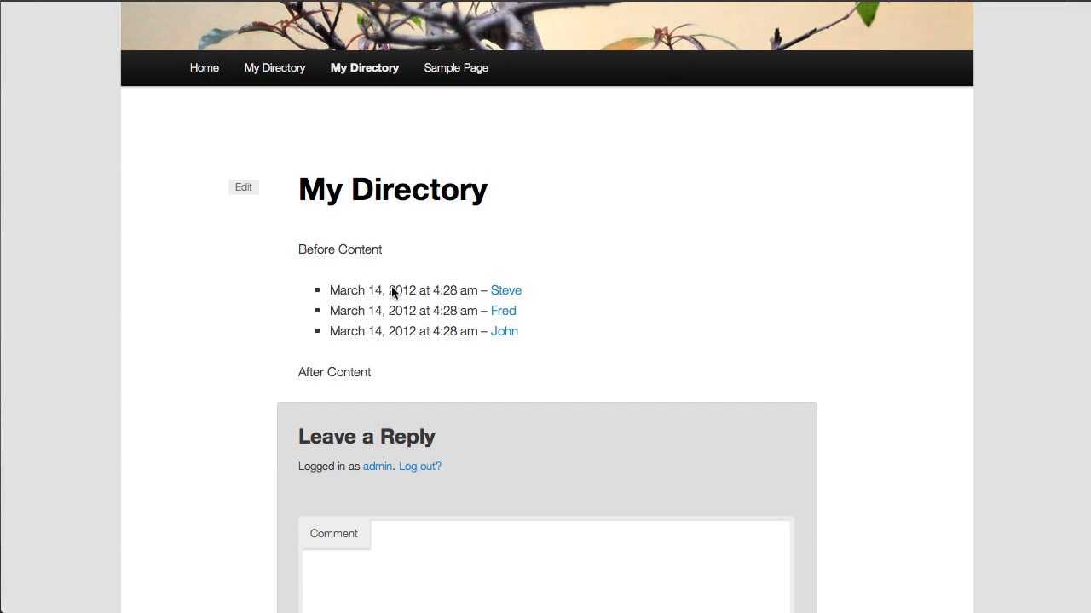
# Step: Open the second entry in the directory list and examine the name, email and phone on its single entry page
pyautogui.click(503, 312)
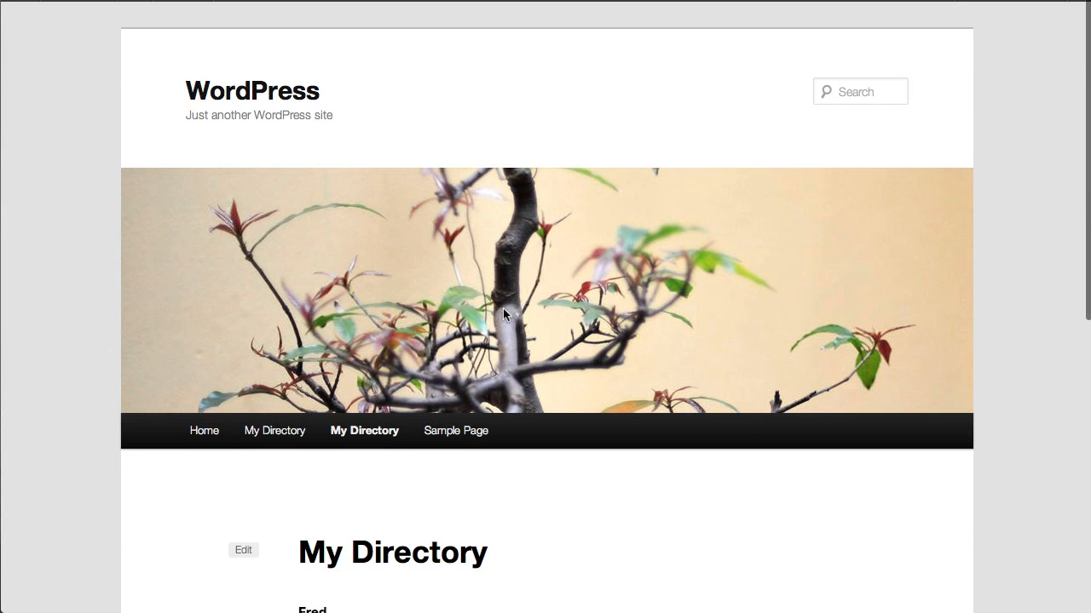
pyautogui.scroll(-2, 502, 314)
pyautogui.scroll(-3, 503, 314)
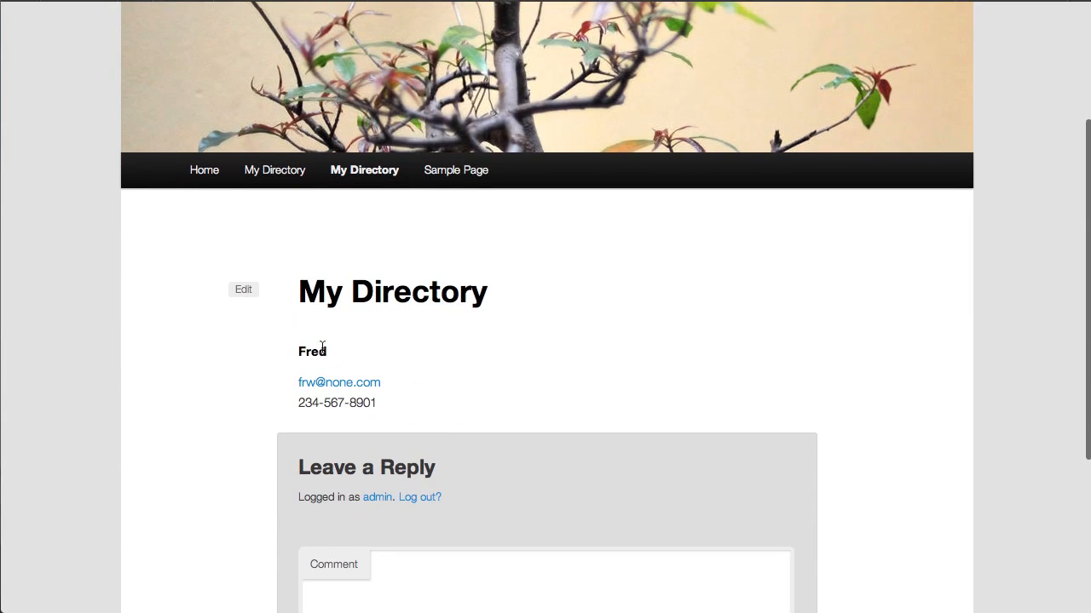
pyautogui.moveTo(328, 356); pyautogui.dragTo(300, 352)
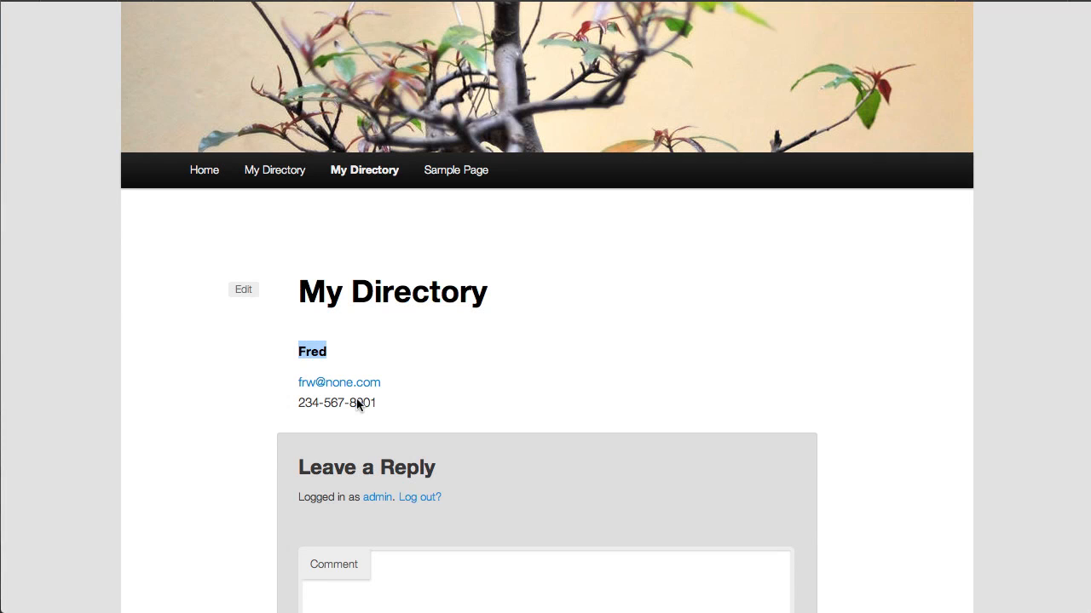
pyautogui.click(451, 379)
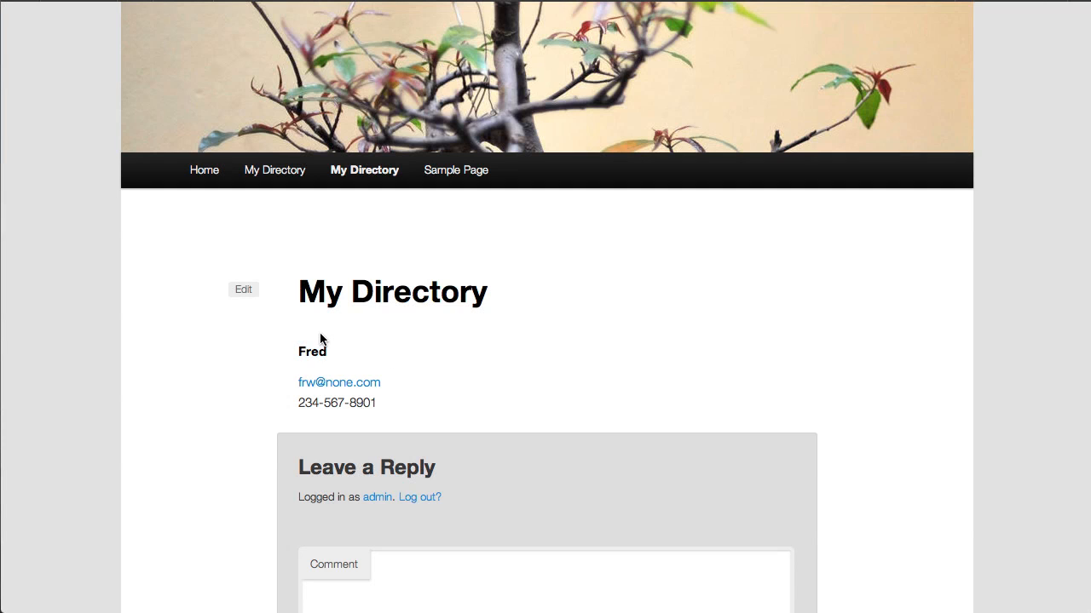